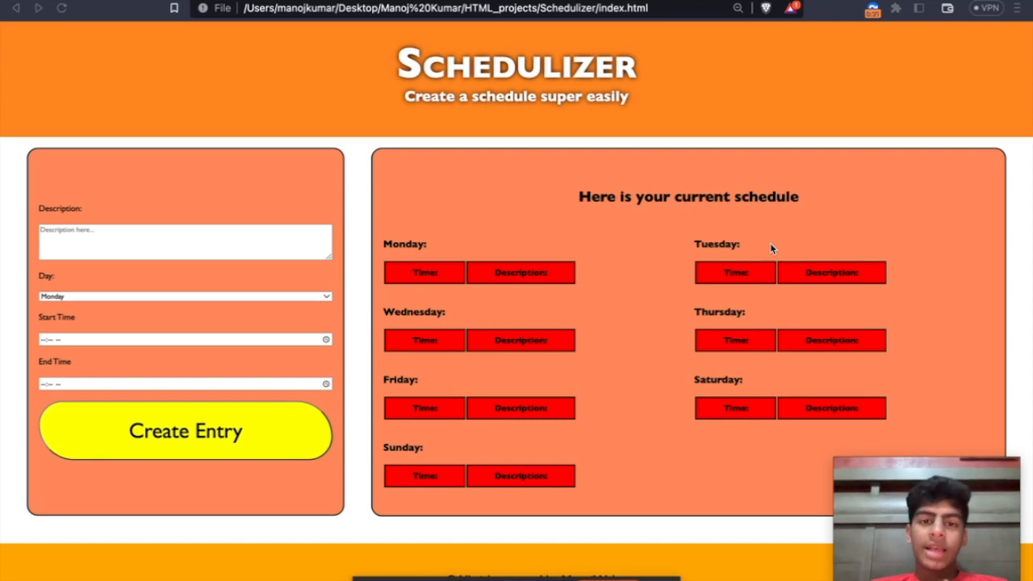
Step: Describe the new schedule entry as Exercise and assign it to Sunday
scroll(651, 202, "down", 1)
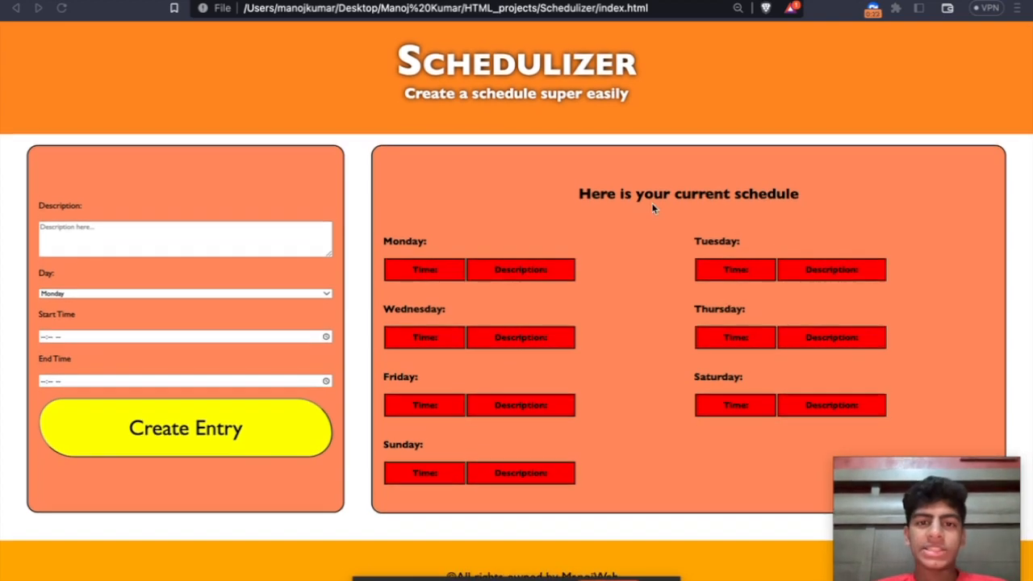
left_click(235, 240)
left_click(144, 242)
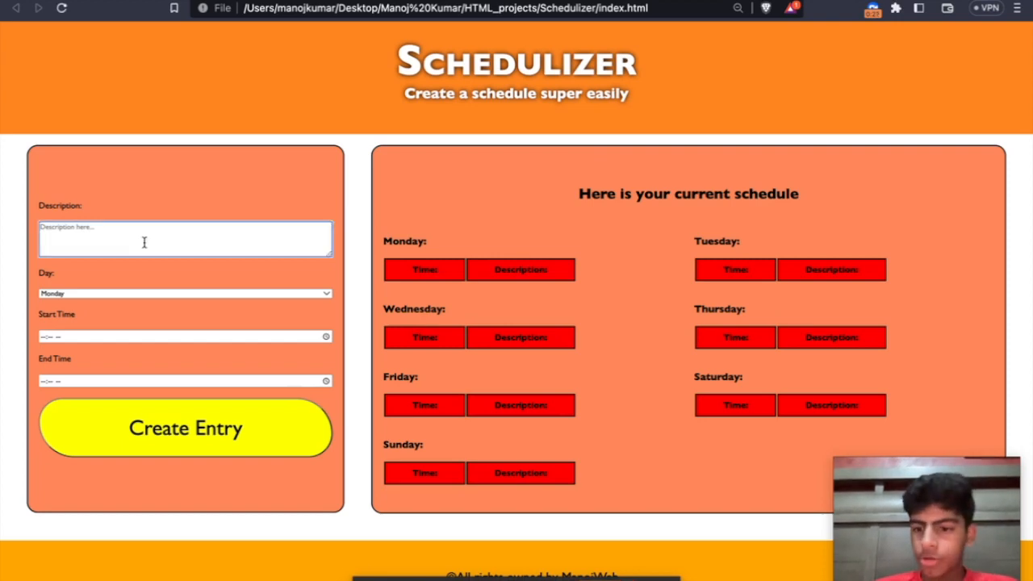
type("Ent")
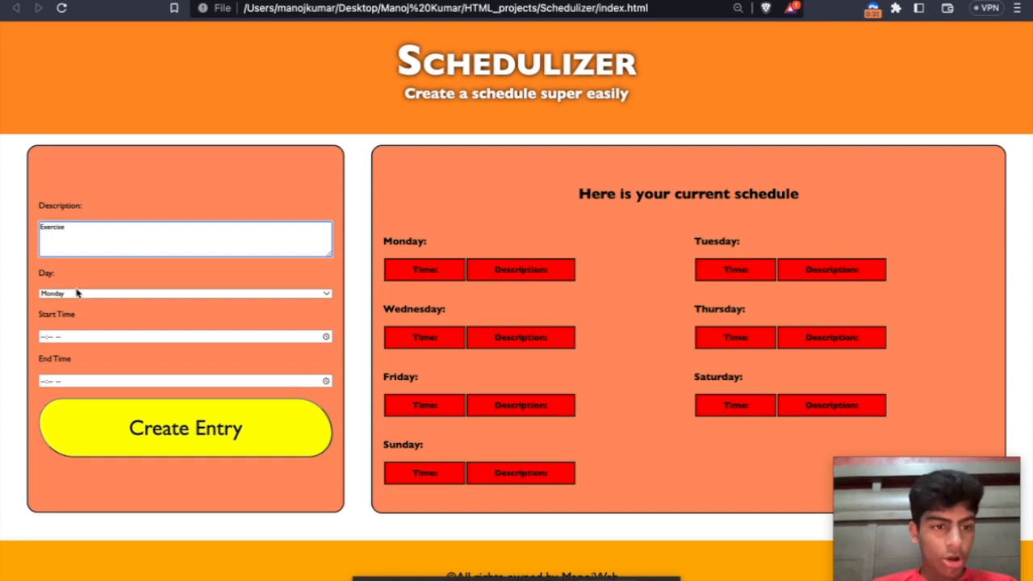
left_click(77, 294)
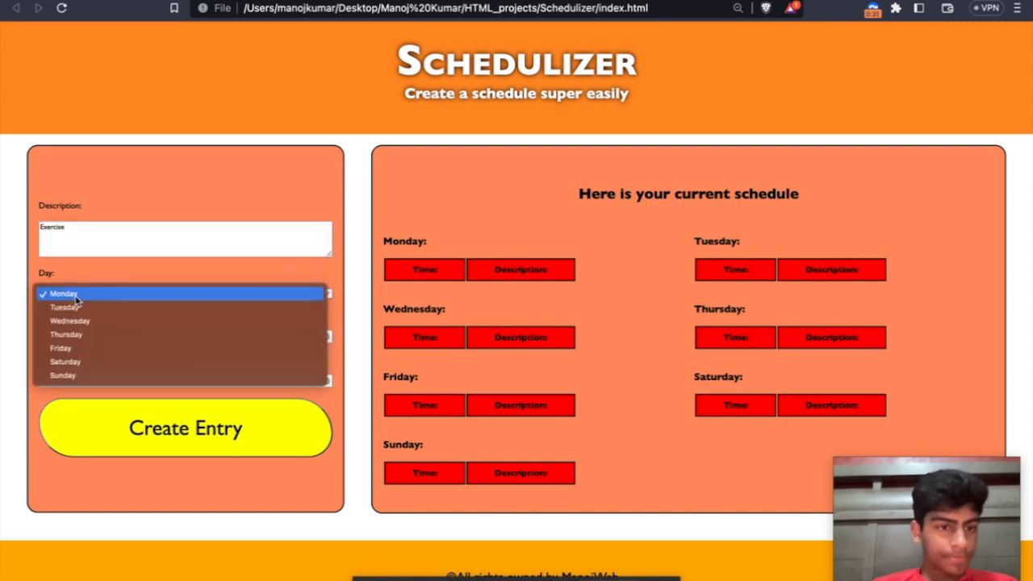
left_click(71, 375)
Step: Set the Exercise entry's time from 03:00 PM to 05:00 PM and create the entry
left_click(113, 339)
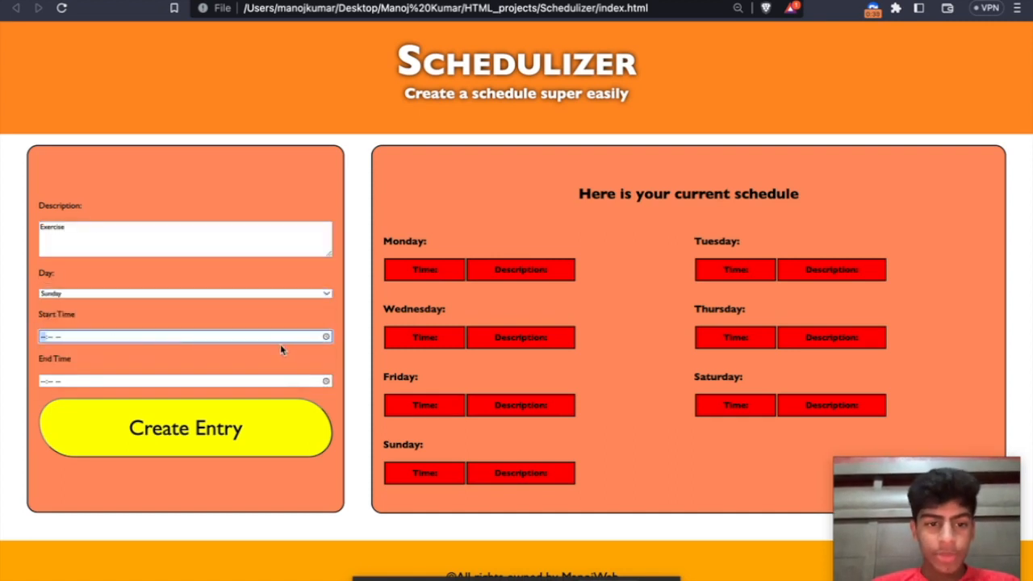
type("300")
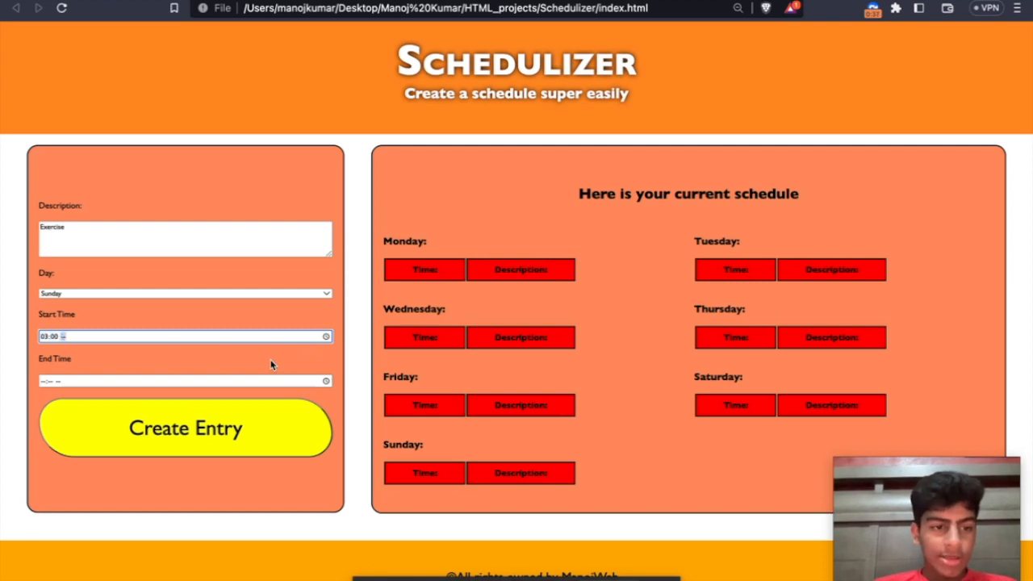
left_click(234, 399)
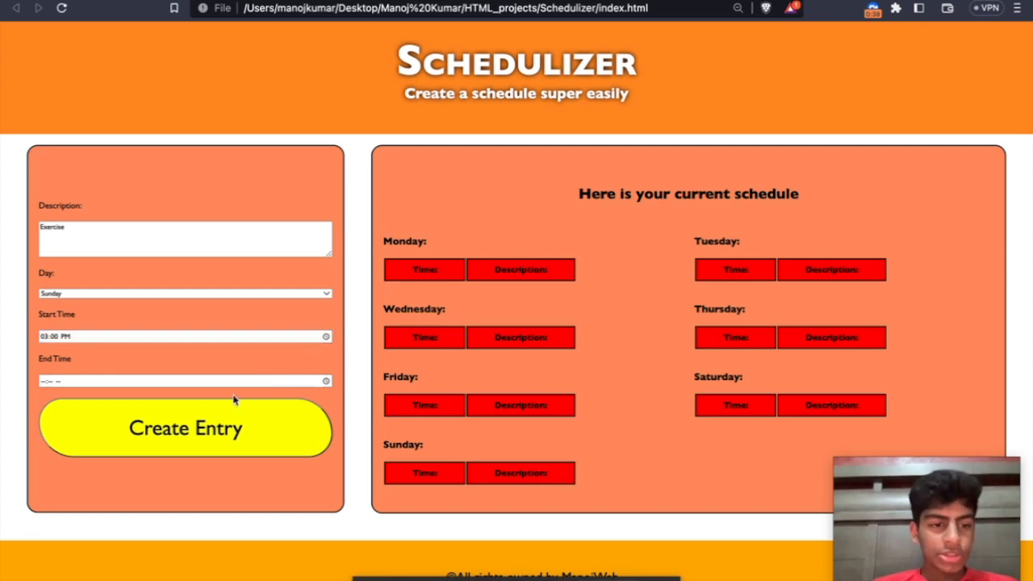
left_click(239, 387)
type("500p")
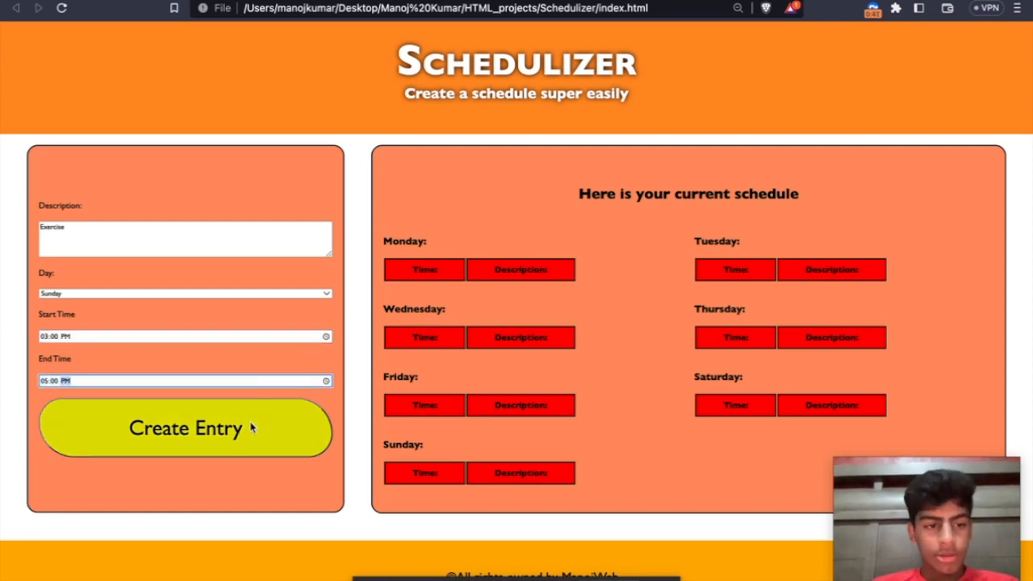
left_click(230, 430)
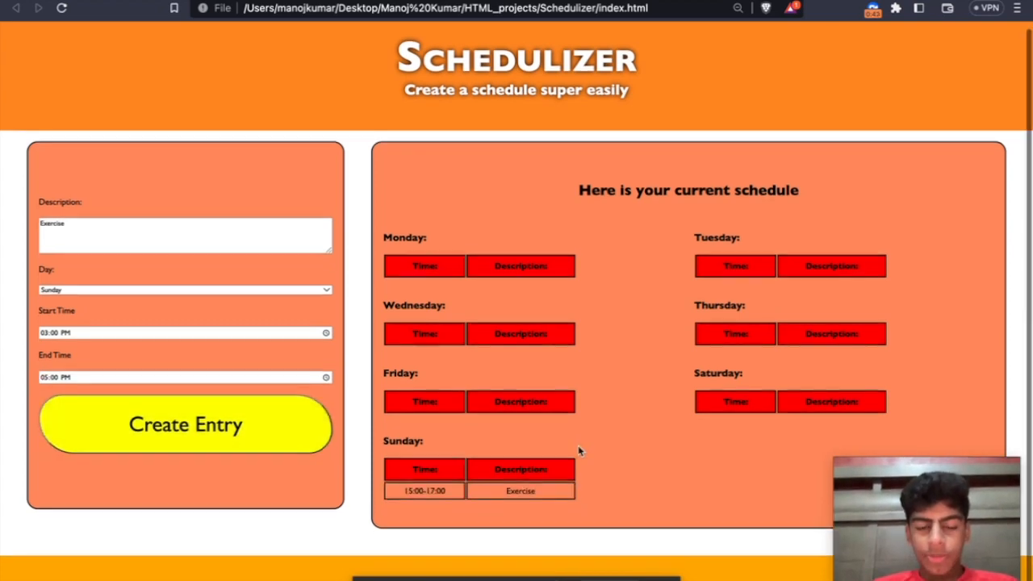
Step: Create nine more copies of the Sunday Exercise entry and review the extended schedule
scroll(454, 485, "down", 1)
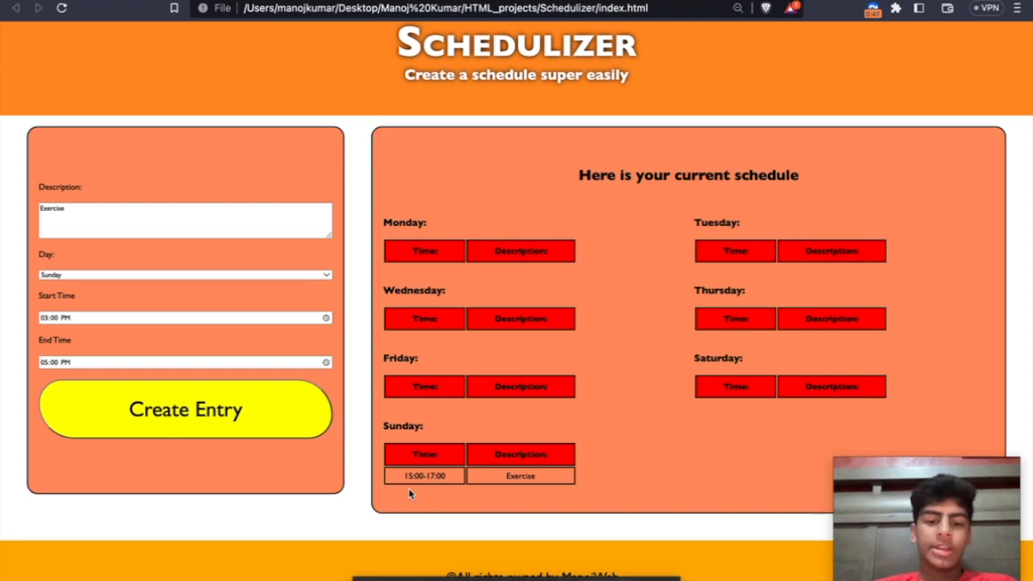
left_click(287, 420)
left_click(285, 419)
left_click(285, 420)
left_click(284, 420)
left_click(284, 420)
left_click(284, 420)
left_click(284, 420)
left_click(284, 421)
left_click(284, 420)
scroll(731, 416, "down", 3)
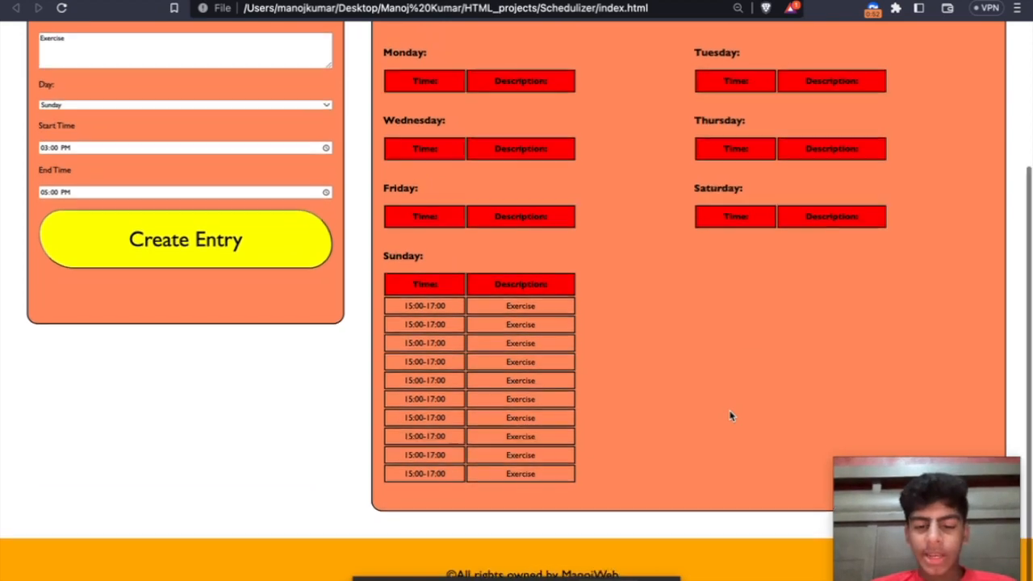
scroll(731, 415, "up", 5)
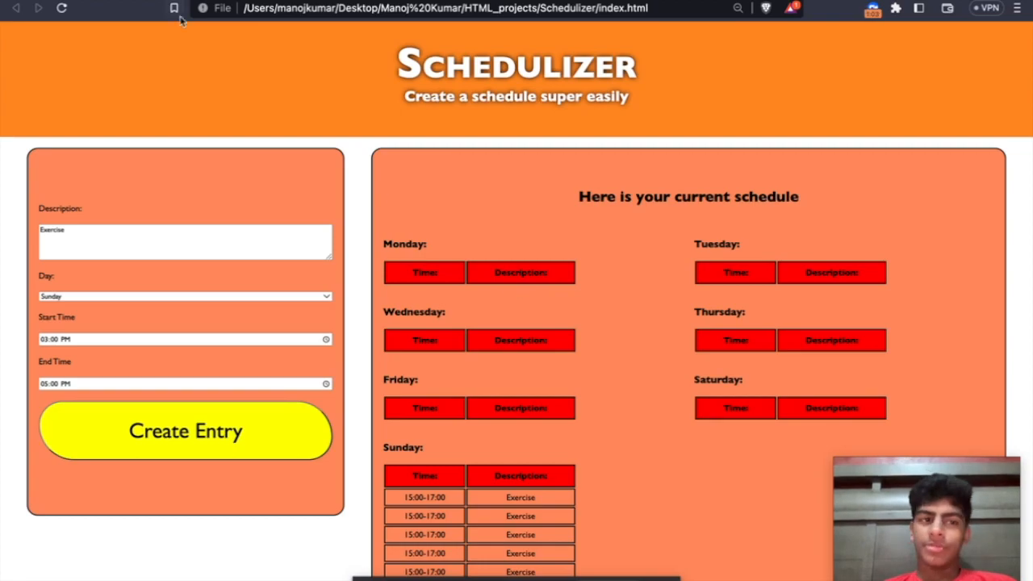
Step: Switch to the Schedulizer repository on GitHub and open its Pages settings
left_click(212, 1)
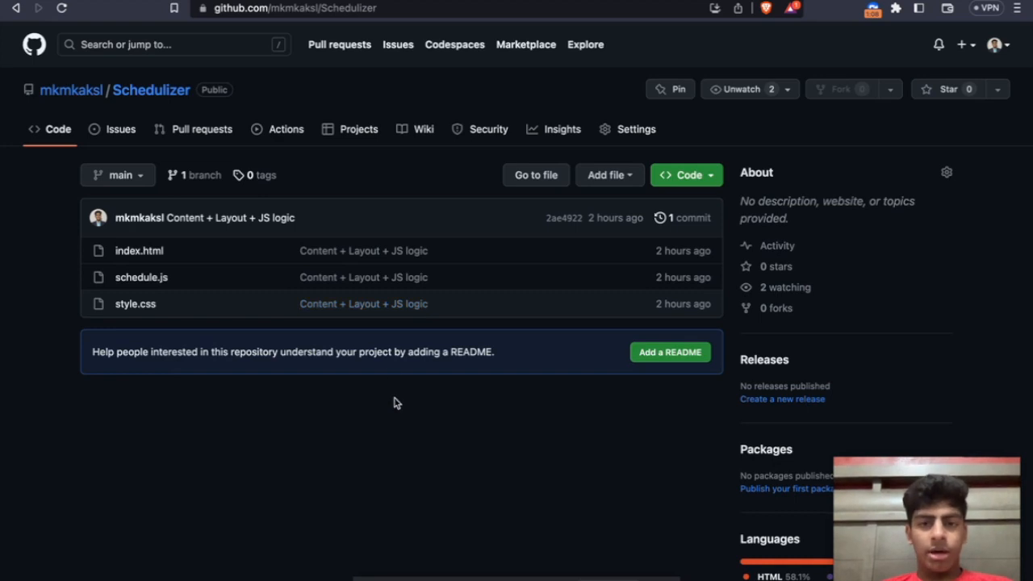
left_click(642, 136)
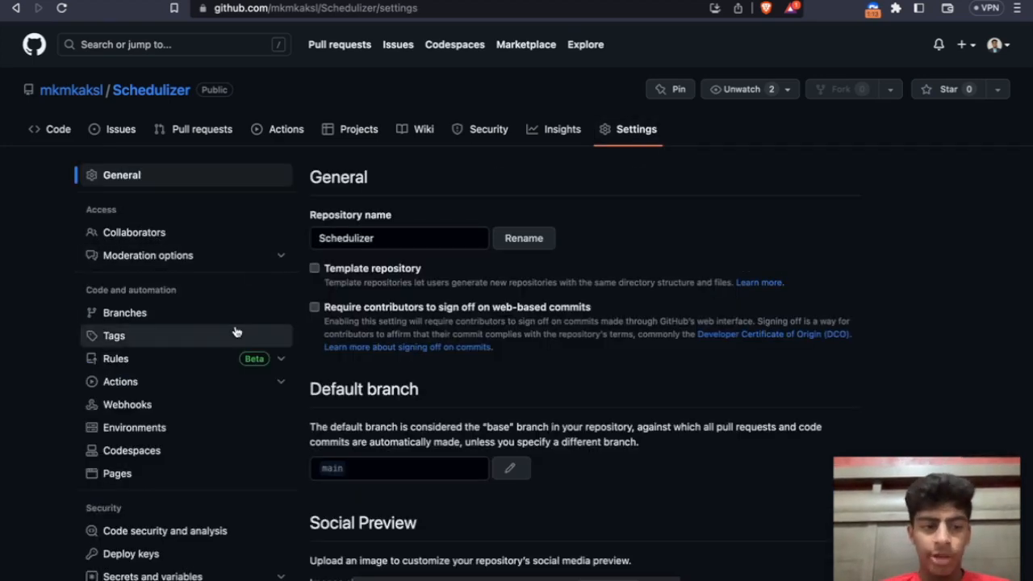
scroll(222, 383, "down", 1)
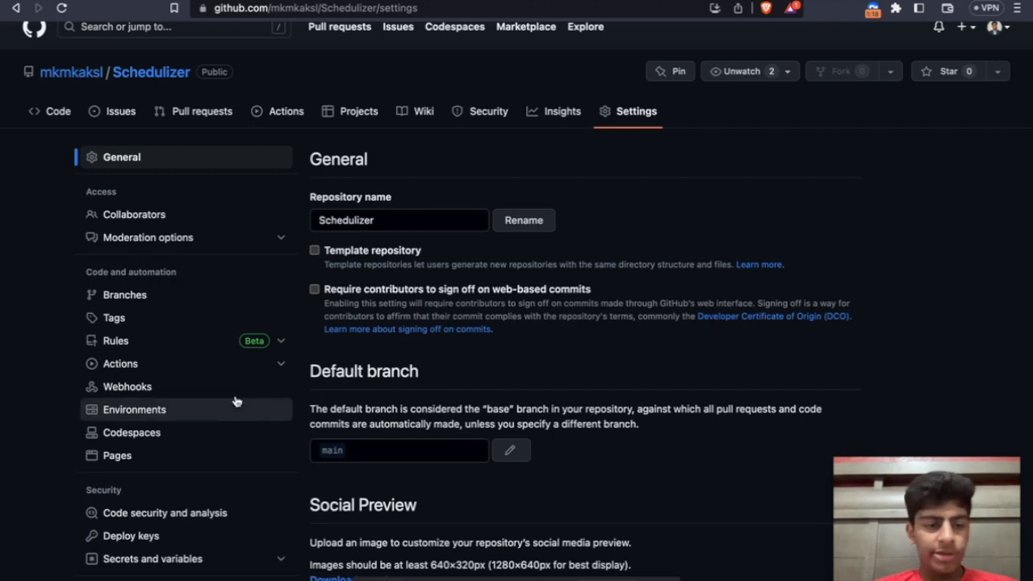
left_click(192, 461)
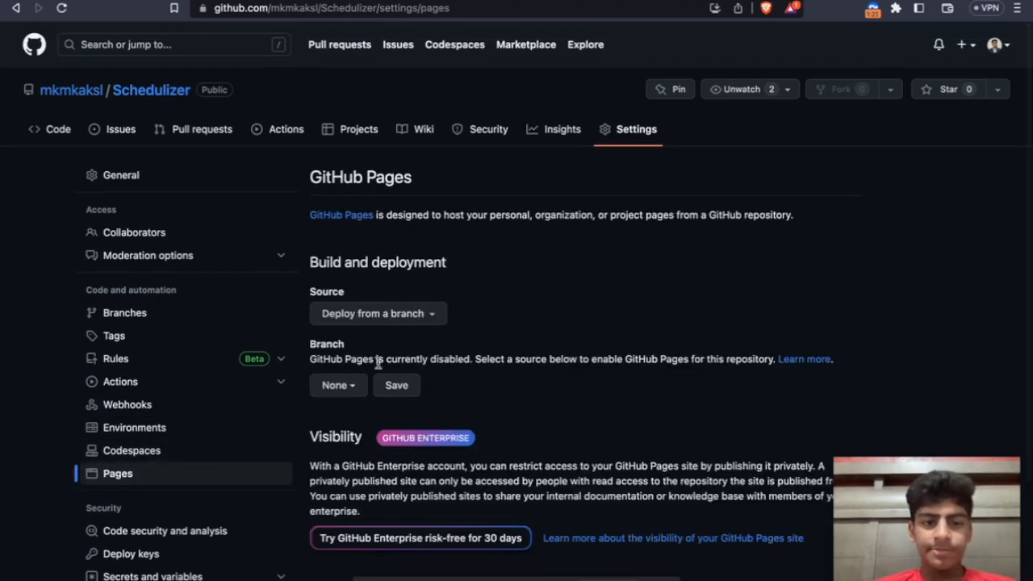
Step: Configure GitHub Pages to deploy from the / (root) folder of the main branch and save
left_click(415, 318)
left_click(414, 318)
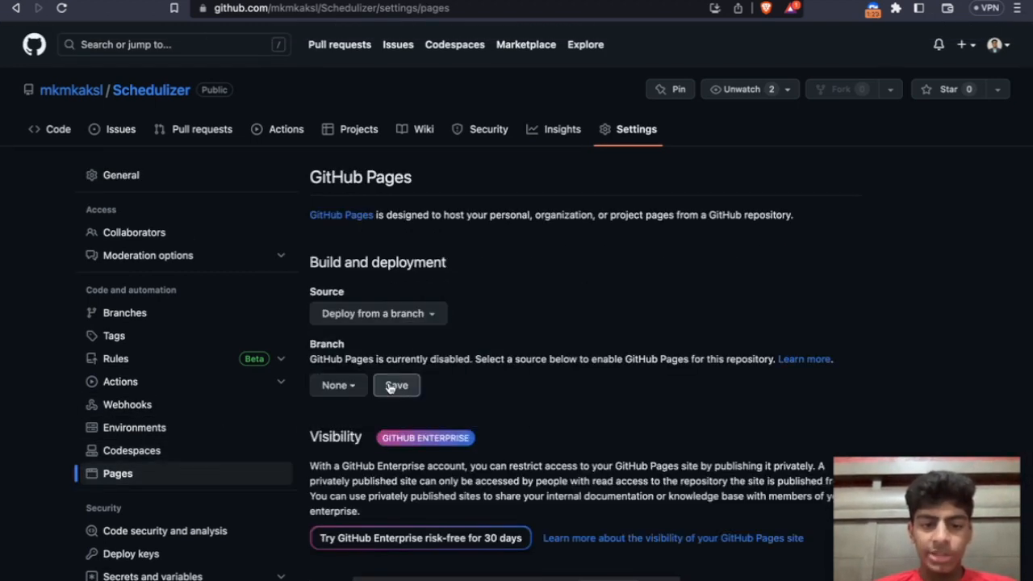
left_click(362, 387)
left_click(365, 480)
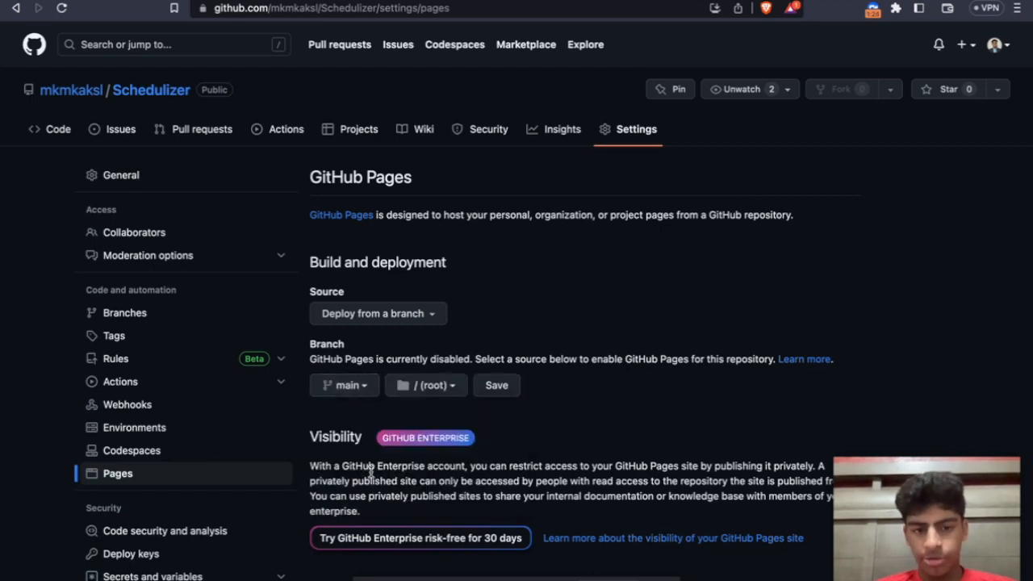
left_click(501, 395)
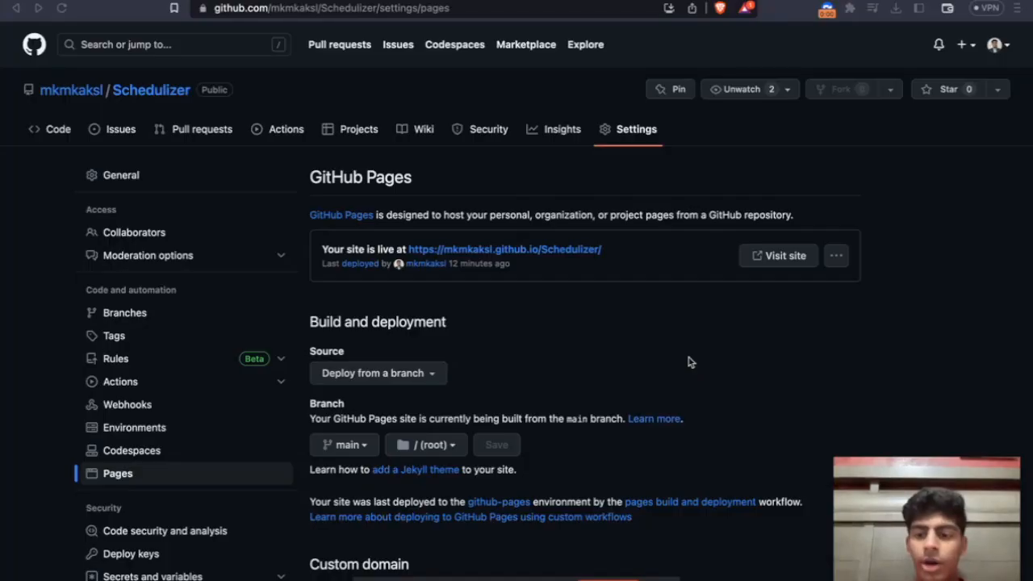
Step: Open the live Schedulizer site from the Pages settings and select its web address
left_click(567, 257)
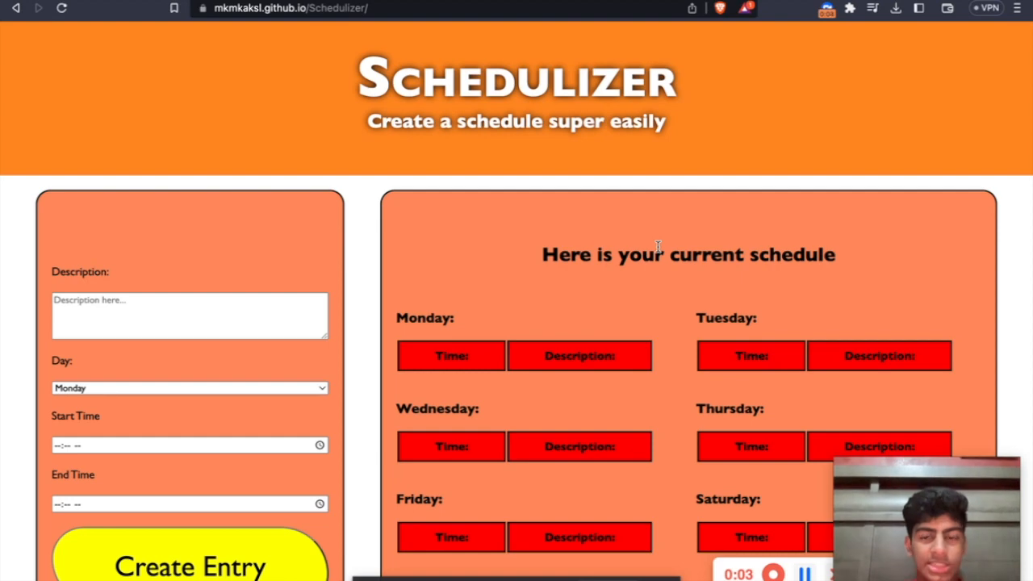
scroll(659, 248, "down", 2)
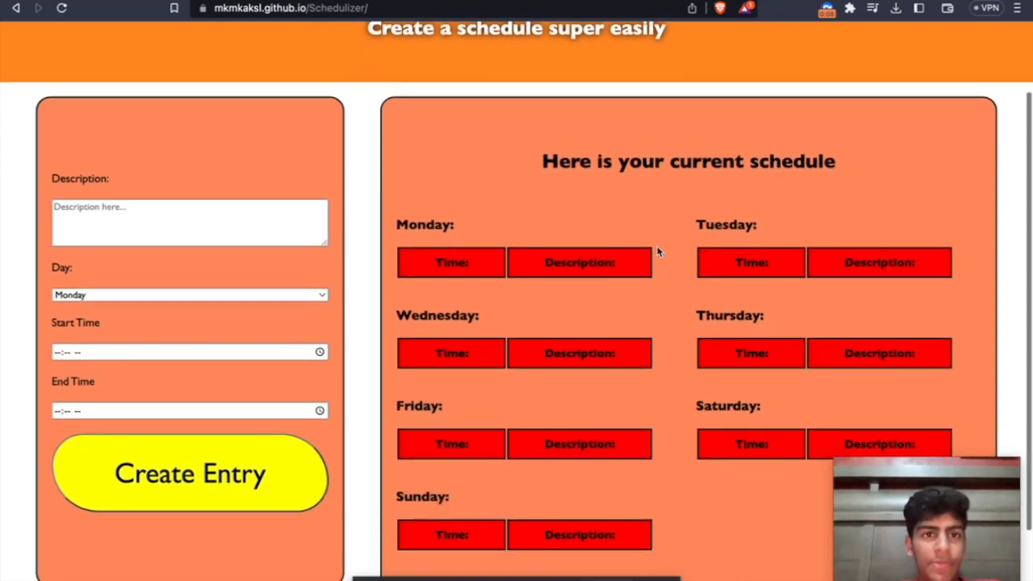
left_click(331, 8)
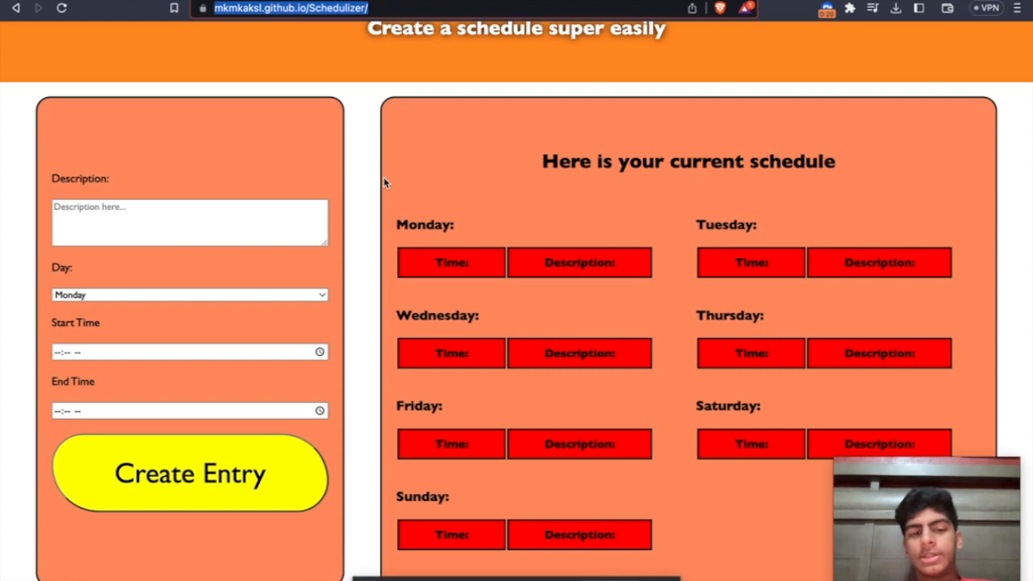
Step: Describe a new Monday entry as Hello World with a start time of 04:53 AM on the live site
left_click(279, 222)
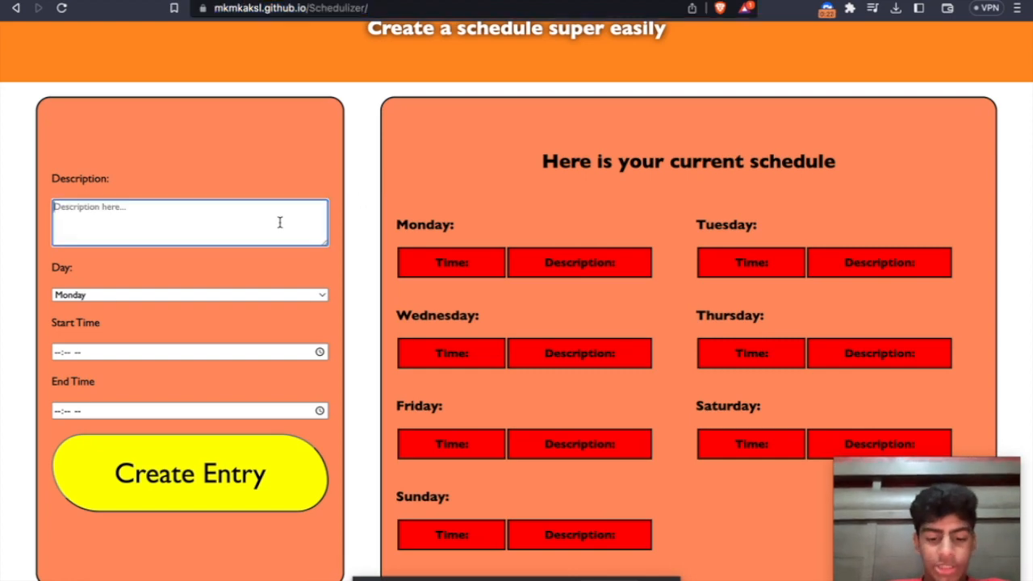
type("Hello World")
key("Tab")
left_click(180, 352)
type("0453")
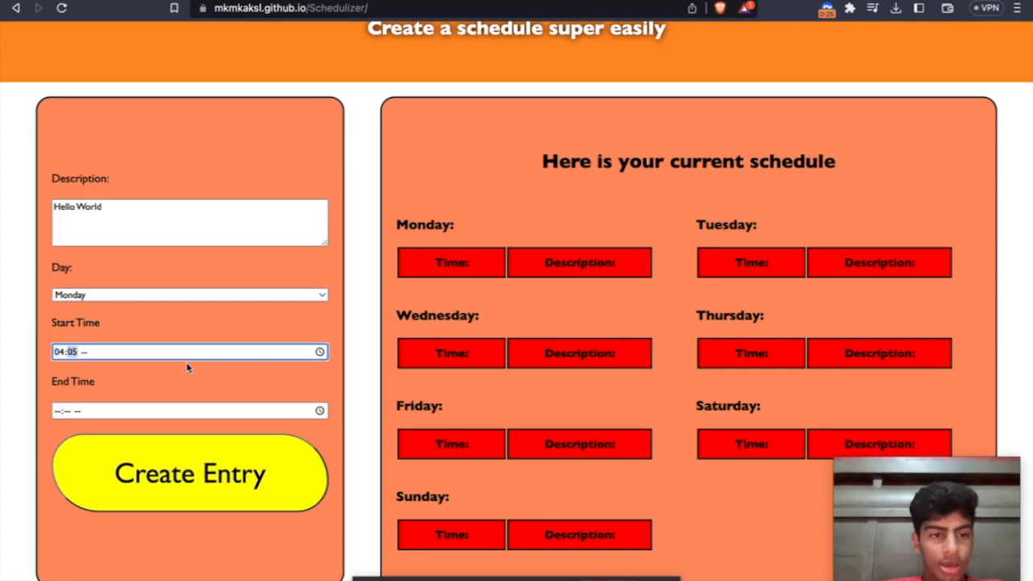
key("Tab")
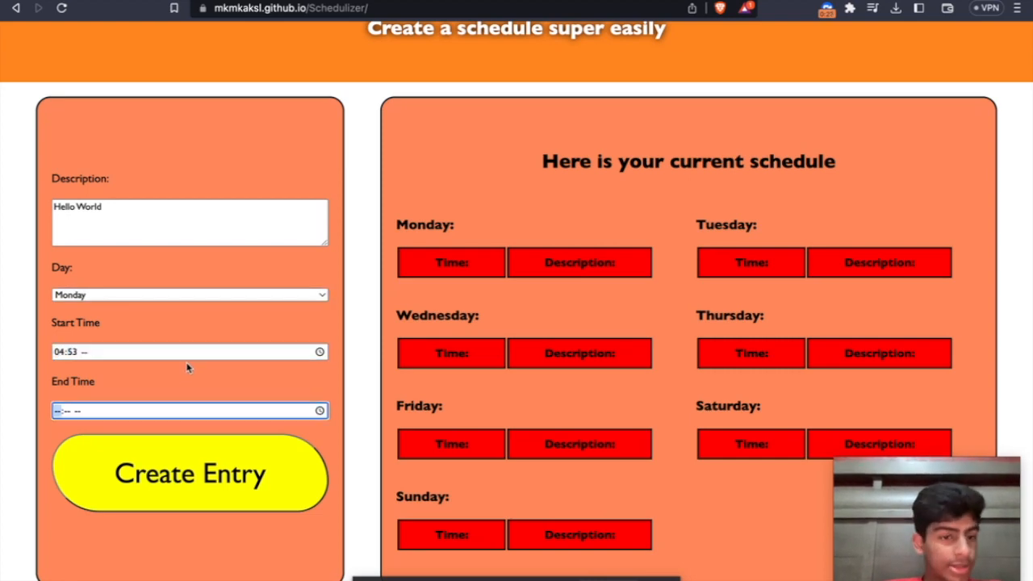
left_click(77, 353)
left_click(81, 355)
type("a")
Step: Set the Hello World entry's end time to 05:06 PM and create the entry
left_click(59, 412)
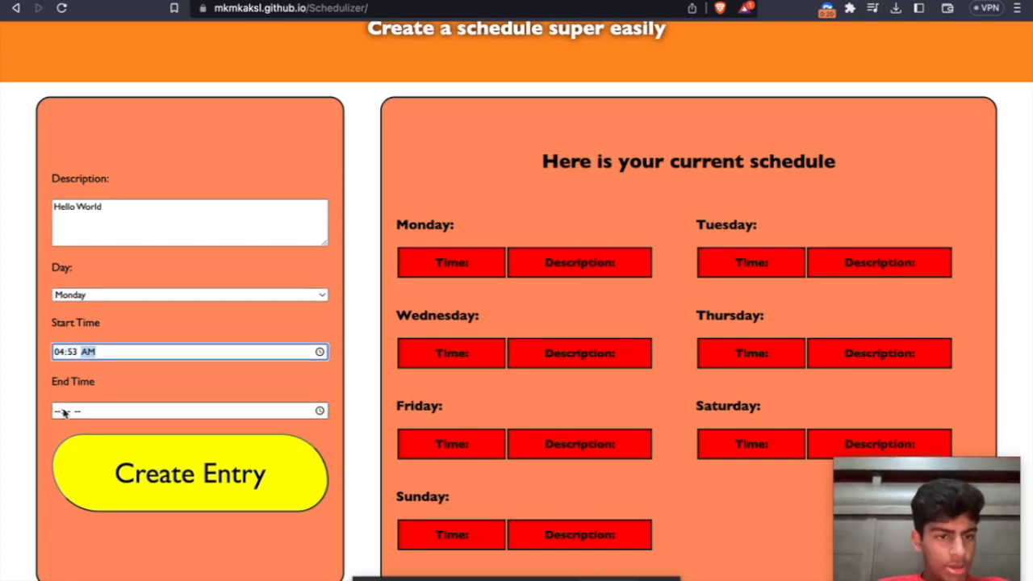
type("0506")
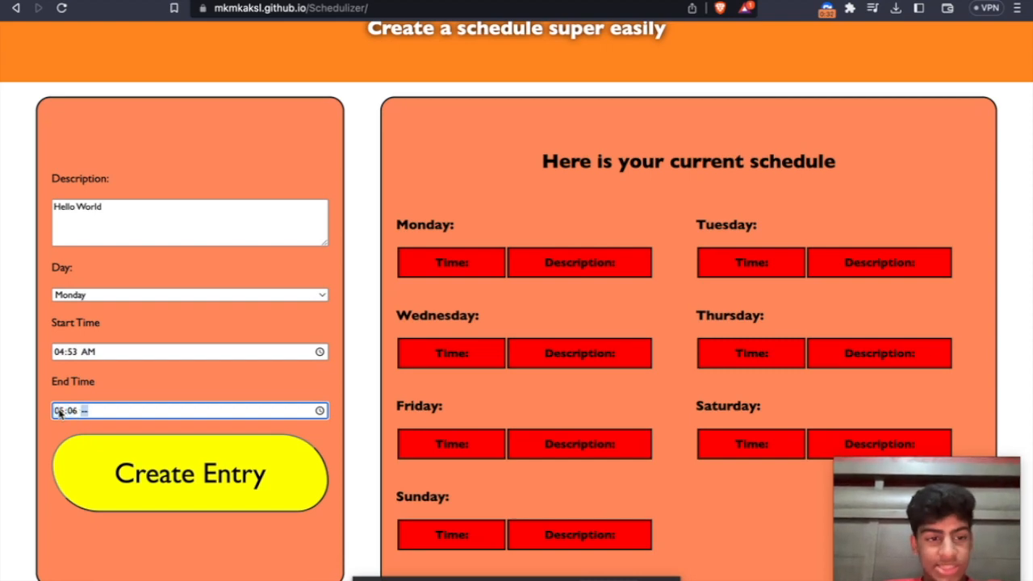
type("p")
left_click(105, 466)
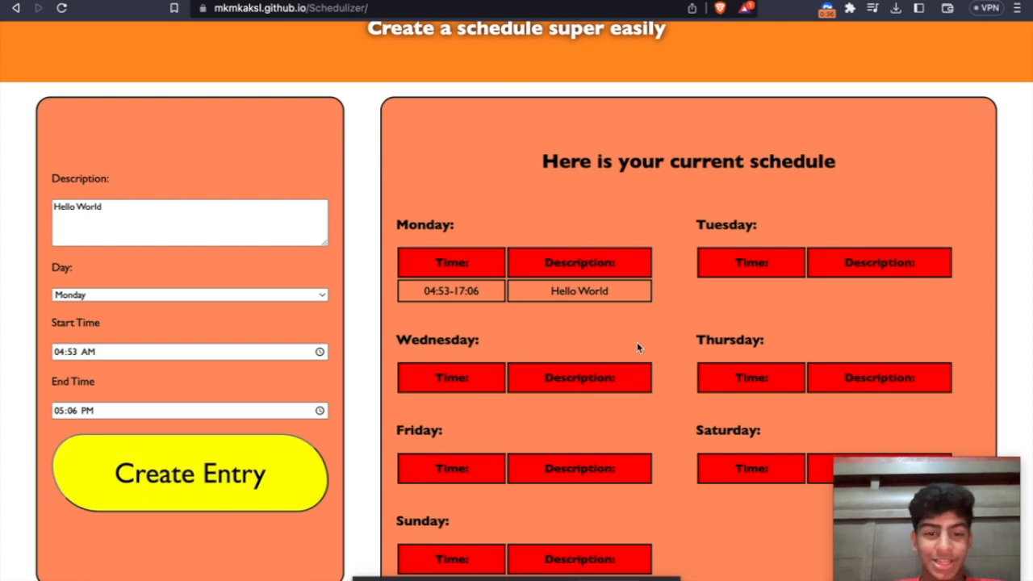
Step: Create four more copies of the Monday Hello World entry
scroll(637, 347, "down", 1)
left_click(307, 476)
left_click(306, 476)
left_click(307, 476)
left_click(306, 476)
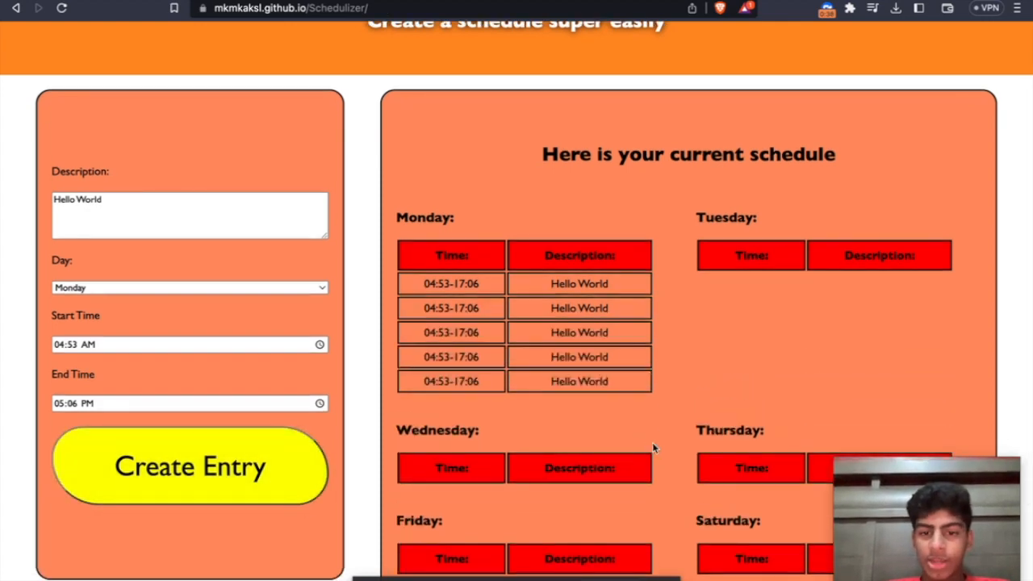
scroll(653, 448, "up", 2)
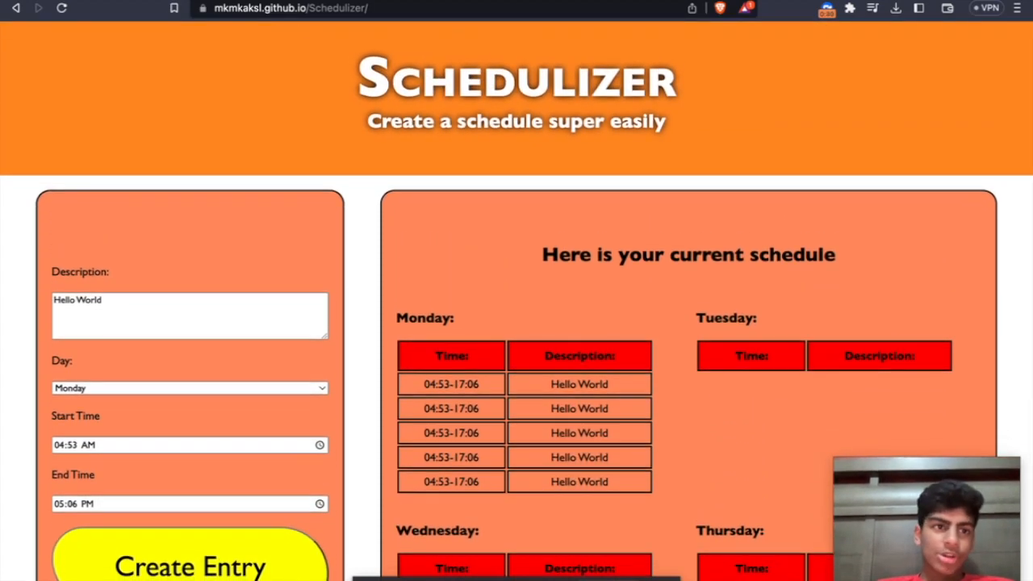
Step: Return to the repository's Pages settings and switch to the Netlify team overview
left_click(15, 7)
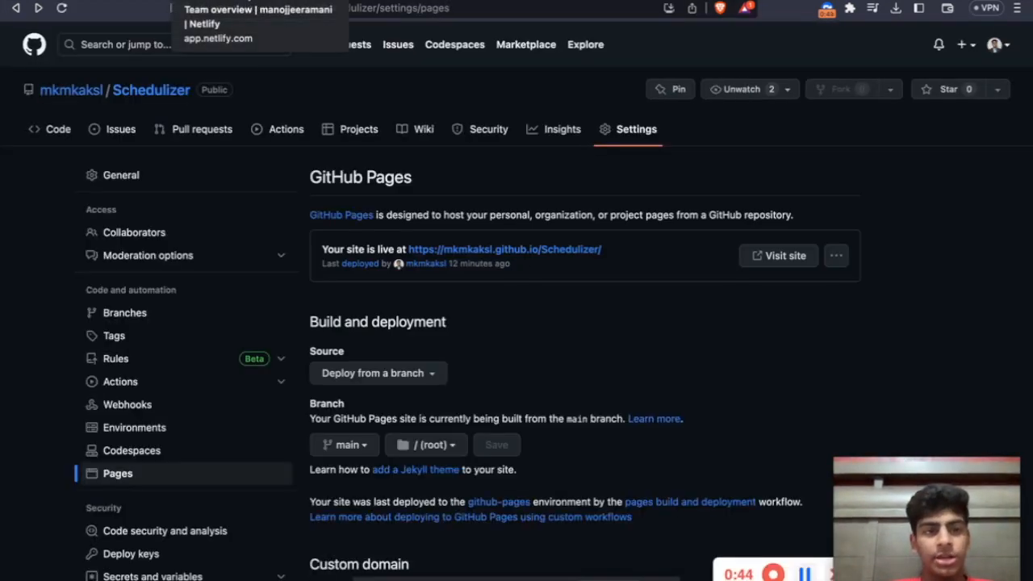
left_click(242, 2)
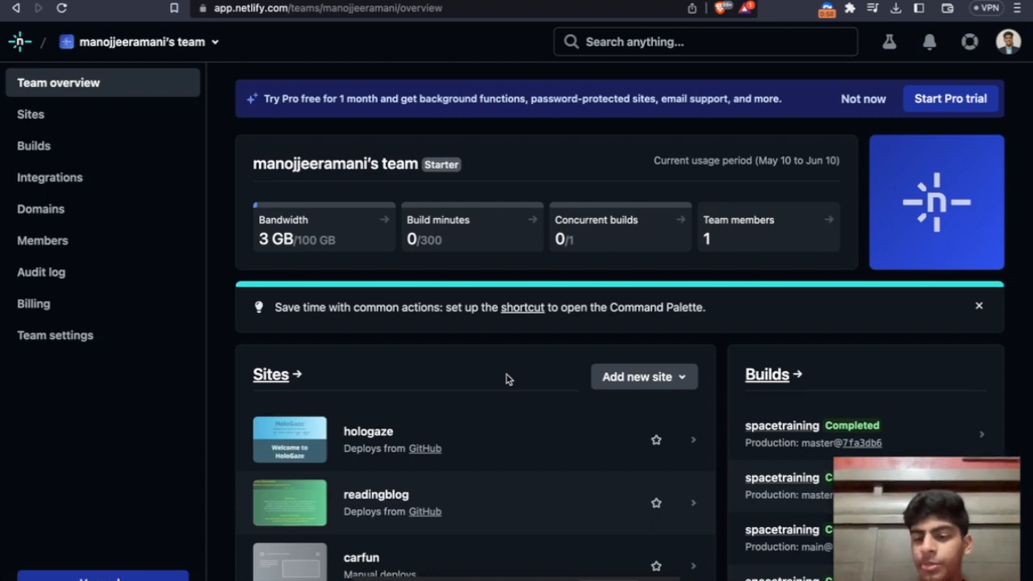
Step: View Netlify's manual deployment page for a new site and return to the team overview
left_click(637, 379)
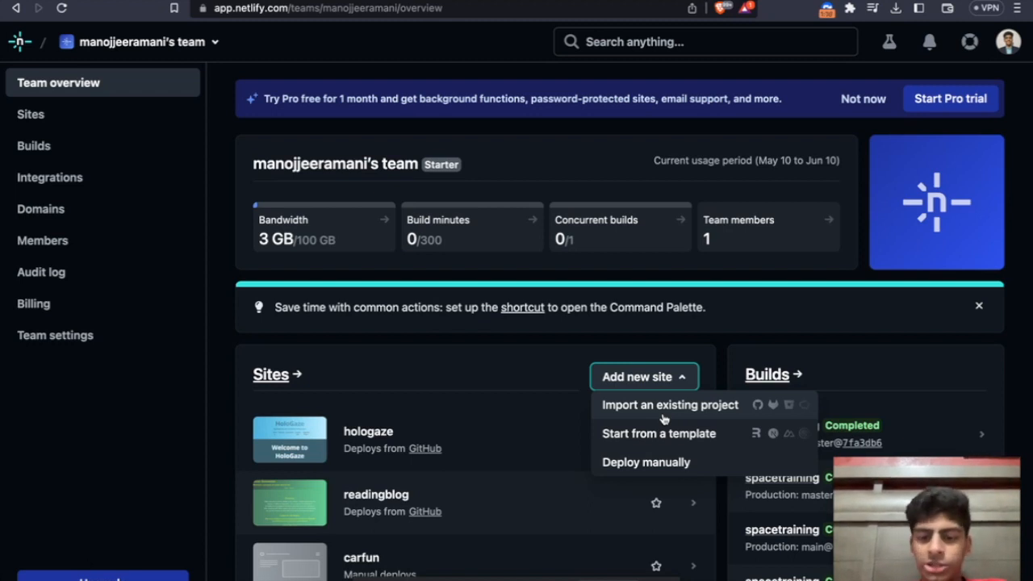
left_click(664, 461)
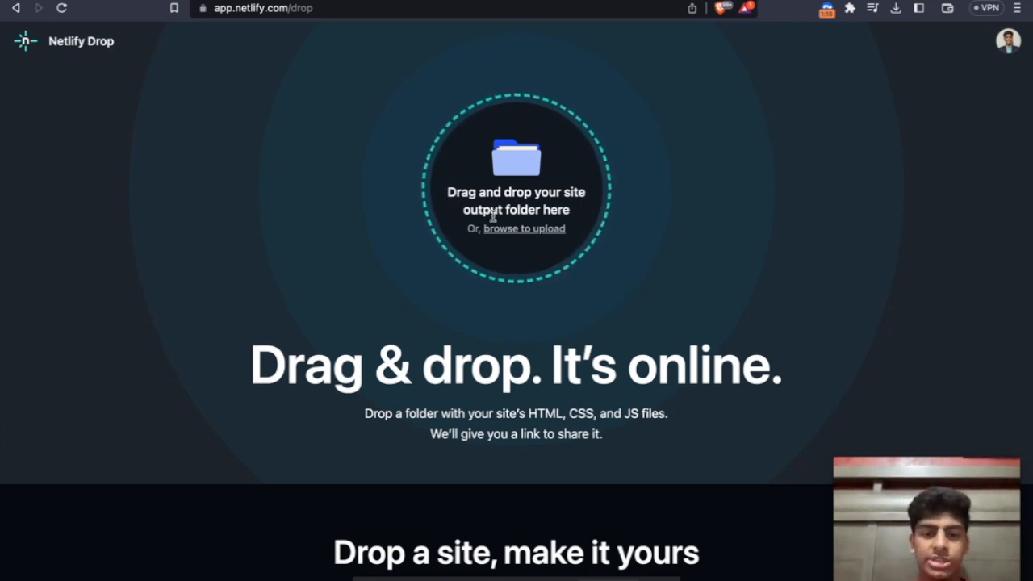
left_click(16, 7)
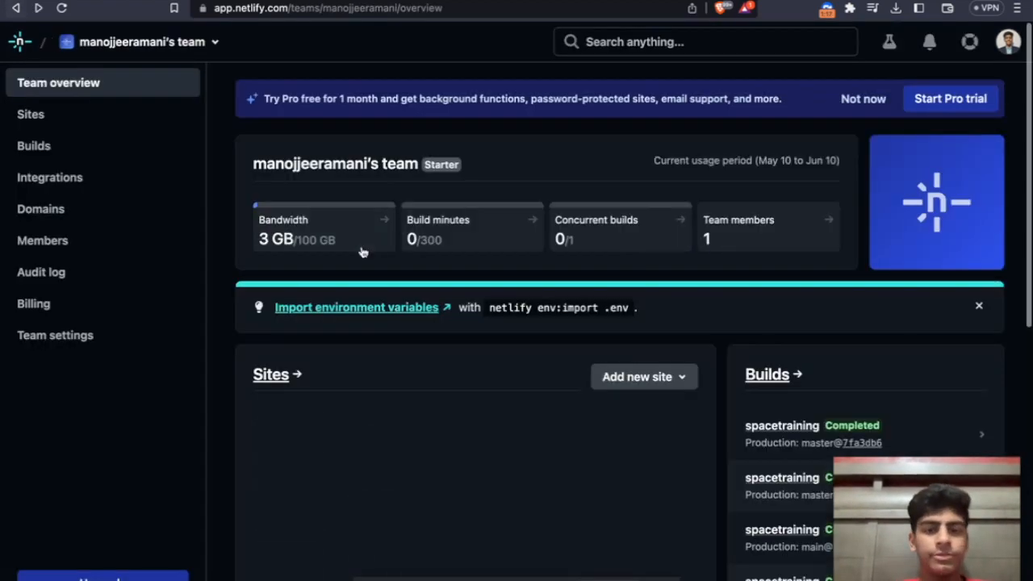
Step: Import the existing Schedulizer repository from GitHub as a new Netlify site and deploy its main branch with the default build settings
left_click(666, 381)
left_click(666, 406)
left_click(420, 397)
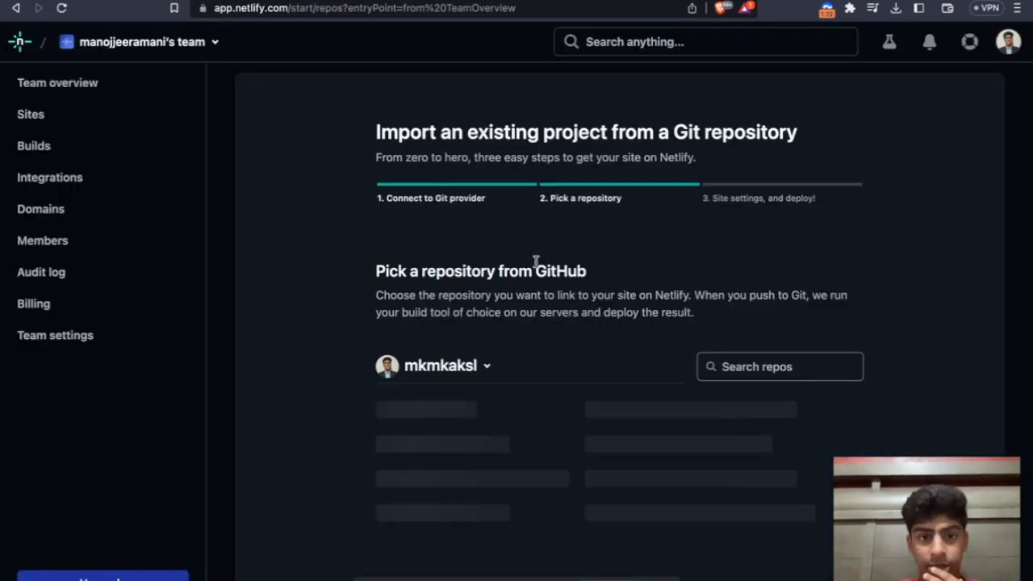
scroll(548, 456, "down", 2)
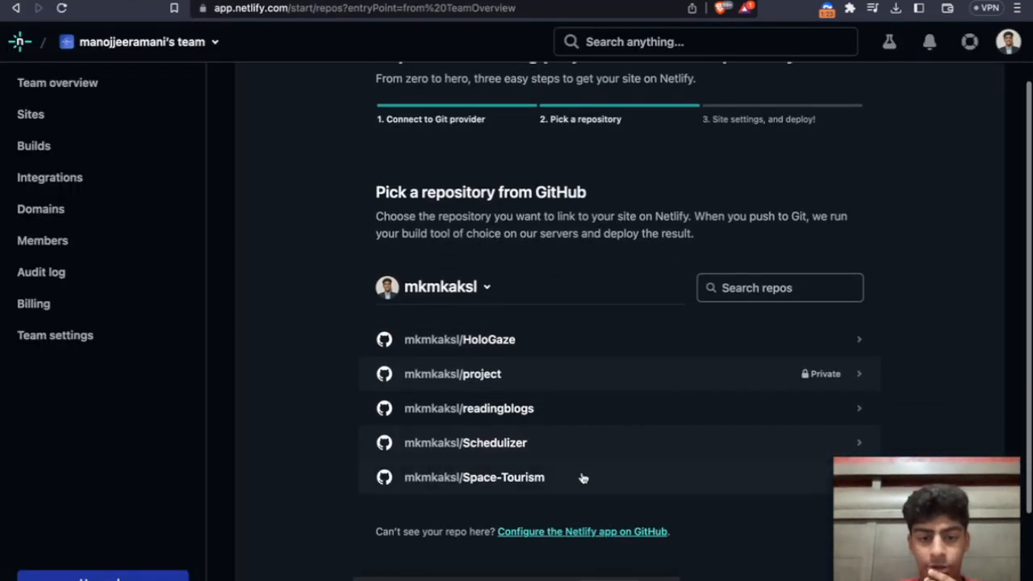
left_click(513, 453)
scroll(637, 422, "down", 3)
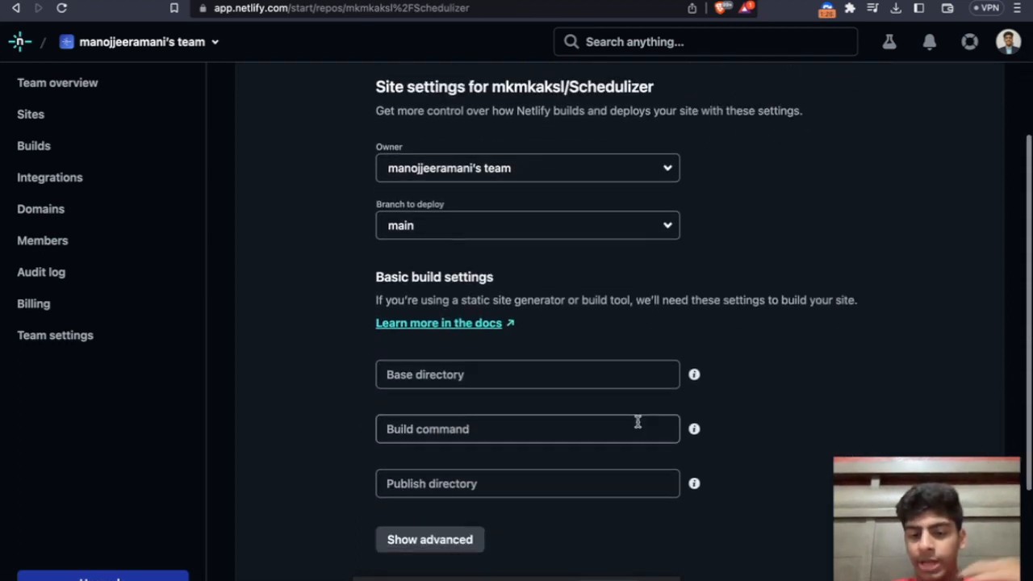
scroll(473, 454, "down", 3)
left_click(420, 477)
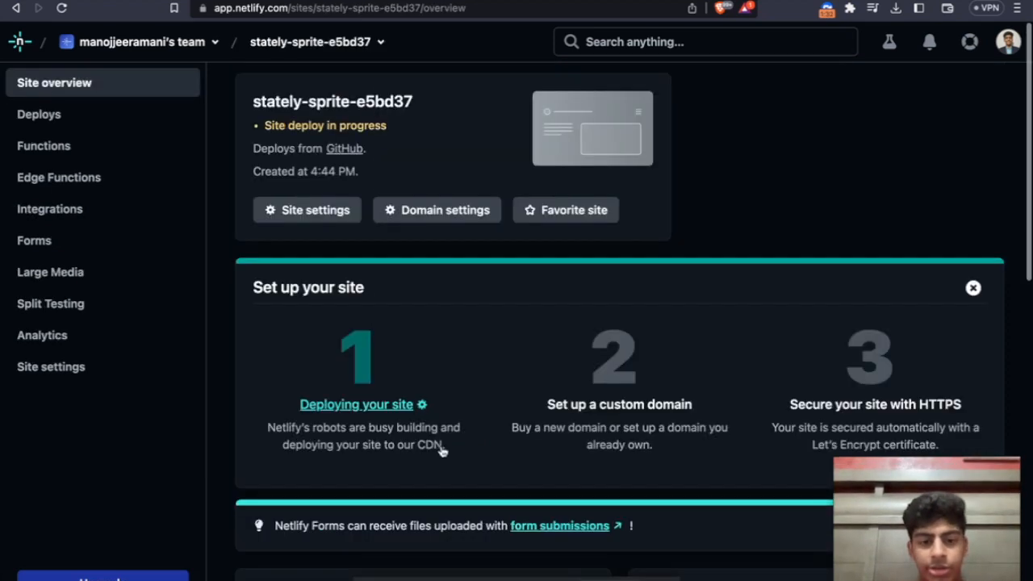
Step: Change the new site's name to schedulizer in its domain settings and save it
left_click(481, 217)
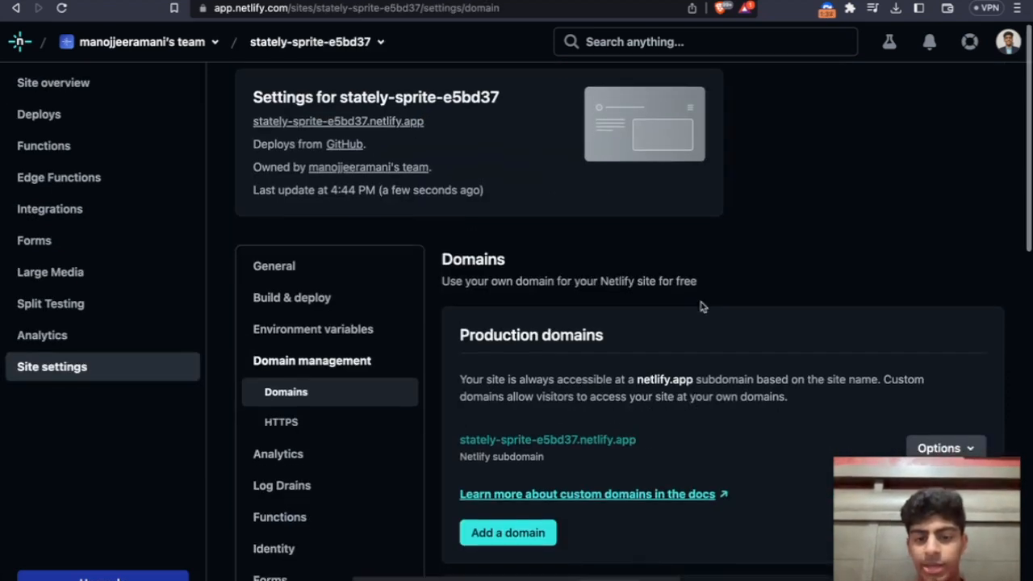
scroll(702, 306, "down", 3)
left_click(955, 338)
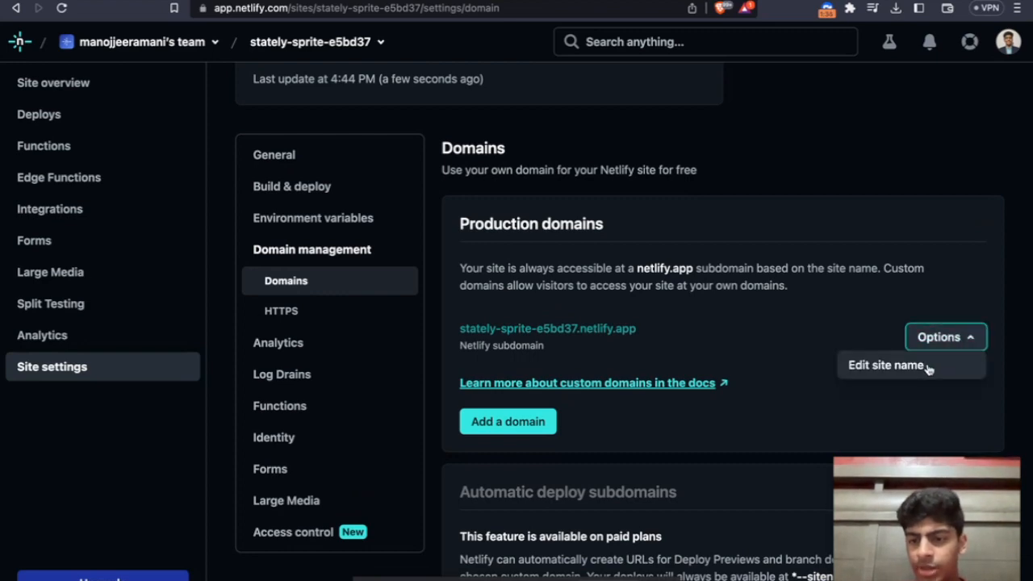
left_click(861, 364)
key("BackSpace")
key("BackSpace")
key("BackSpace")
key("BackSpace")
key("BackSpace")
key("BackSpace")
key("BackSpace")
key("BackSpace")
key("BackSpace")
key("BackSpace")
key("BackSpace")
key("BackSpace")
key("BackSpace")
key("BackSpace")
key("BackSpace")
key("BackSpace")
key("BackSpace")
key("BackSpace")
key("BackSpace")
key("BackSpace")
key("BackSpace")
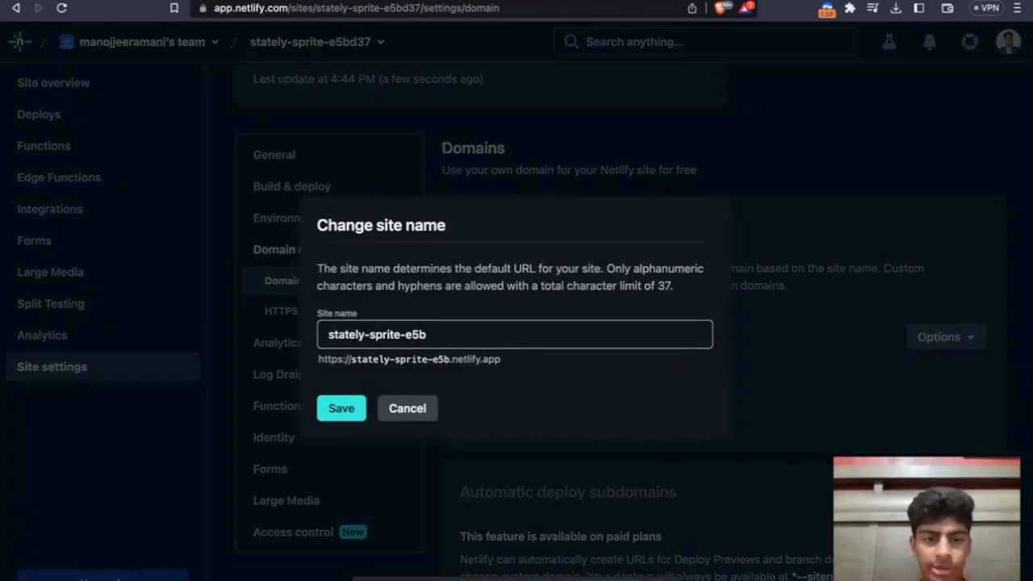
type("s")
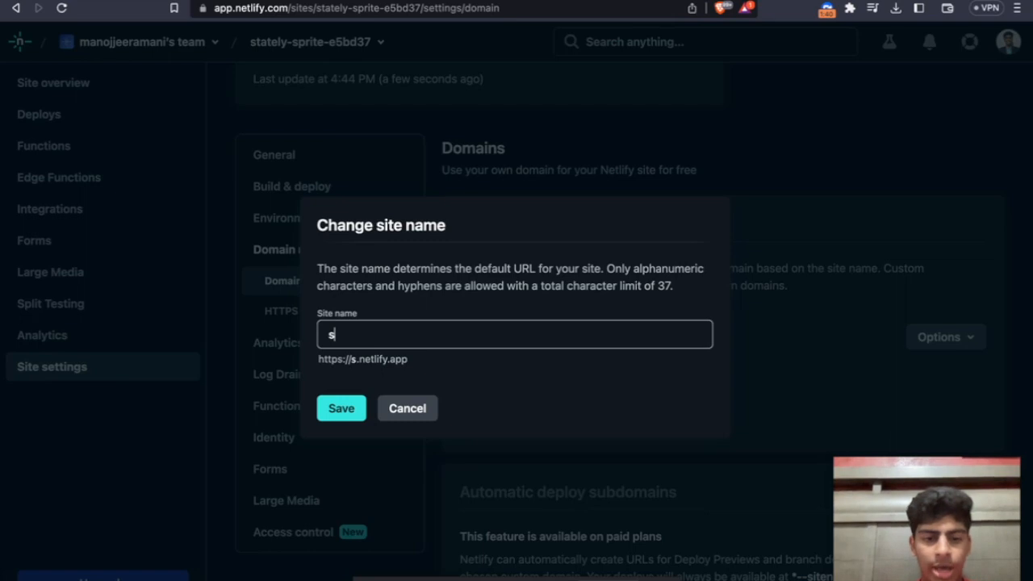
type("chedulizer")
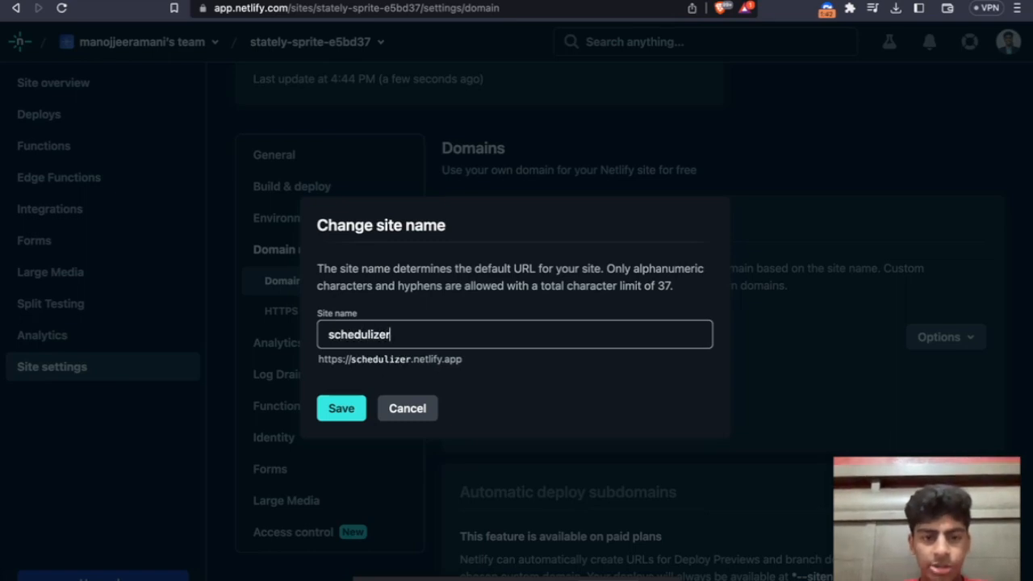
left_click(364, 410)
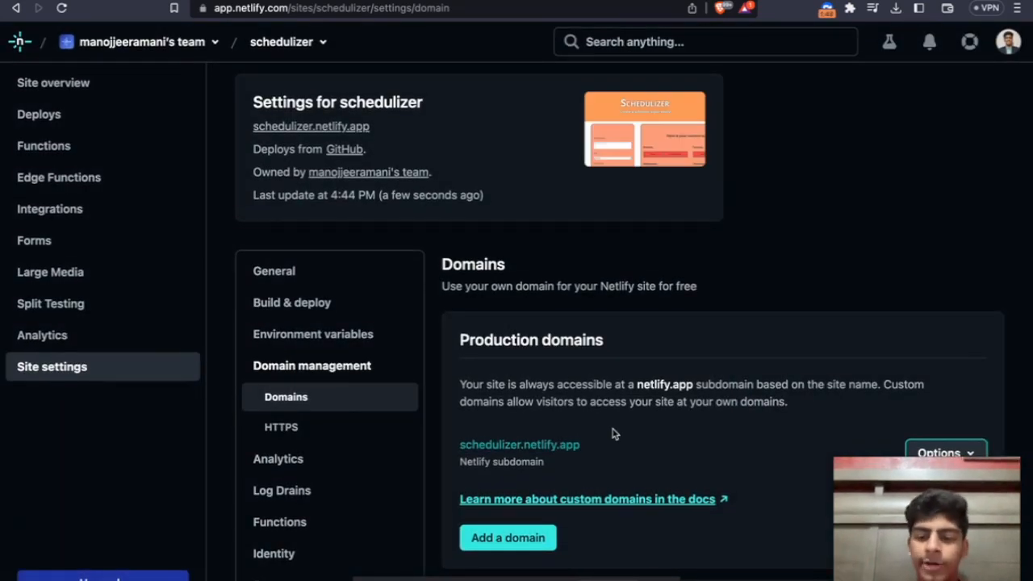
Step: Open the deployed Netlify site and enter "hello World" as the description of a Monday entry
left_click(598, 173)
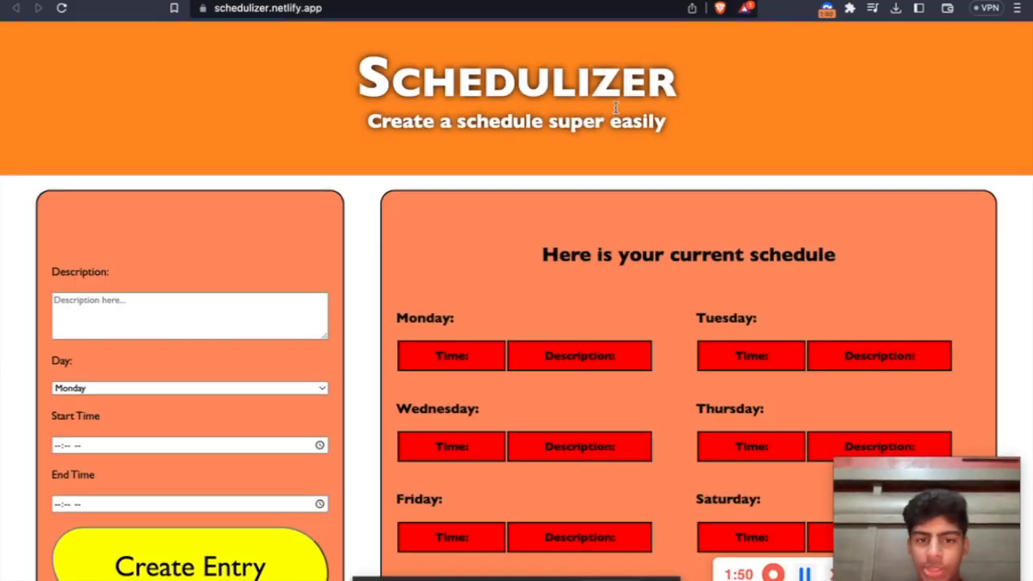
scroll(621, 109, "down", 5)
scroll(625, 110, "up", 3)
left_click(270, 202)
type("hello World")
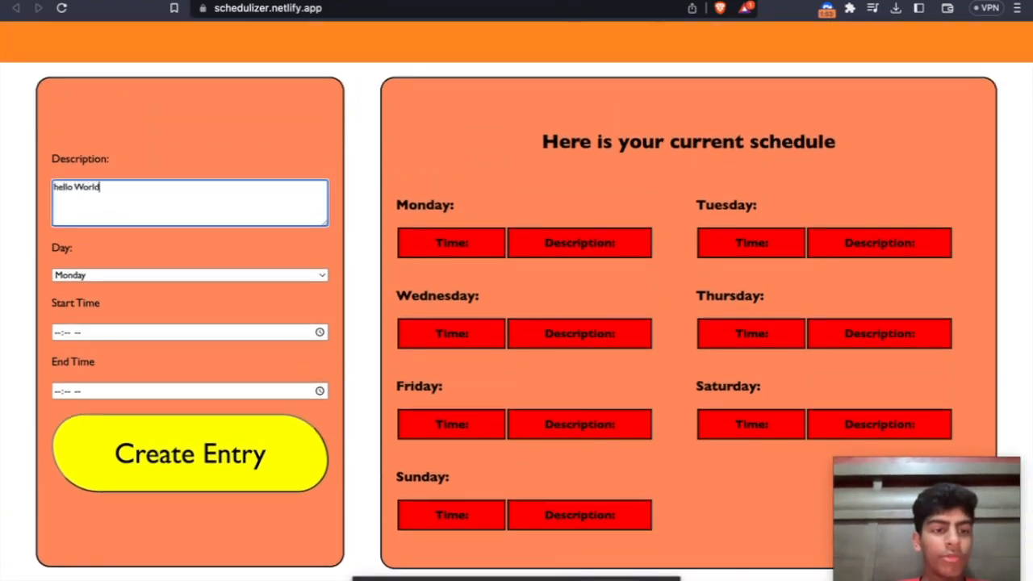
Step: Set the hello World entry's start time to 03:12 AM
left_click(55, 335)
type("312")
key("Tab")
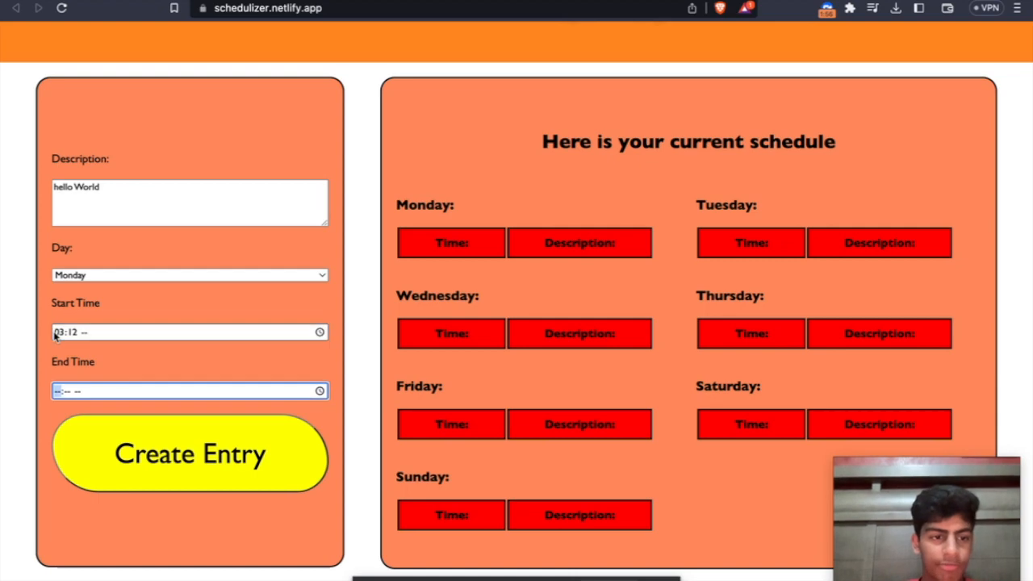
left_click(91, 335)
left_click(88, 334)
type("a")
Step: Set the hello World entry's end time to 04:44 PM and create the entry
left_click(57, 394)
type("3:42 --")
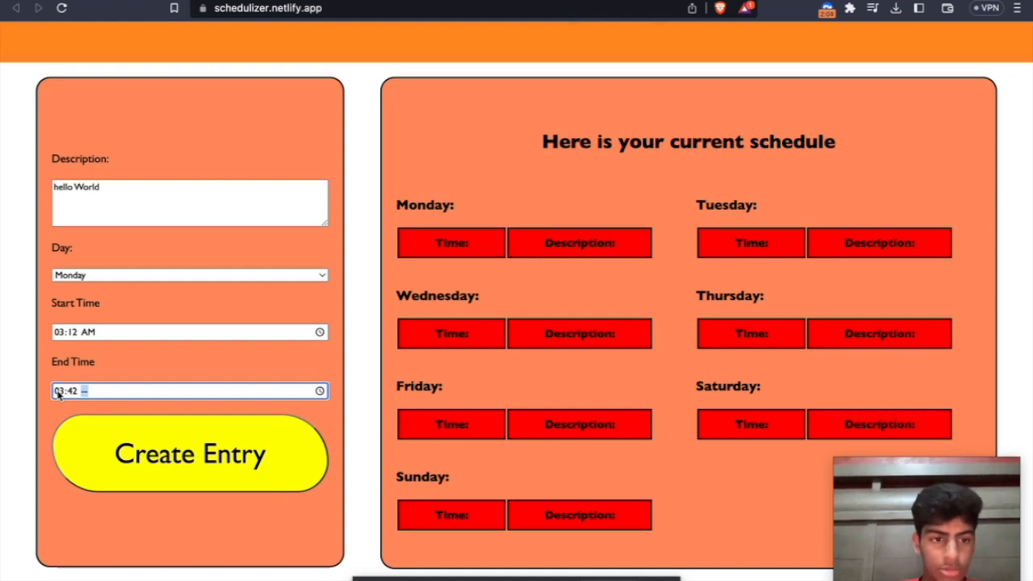
left_click(316, 392)
left_click(160, 416)
left_click(256, 475)
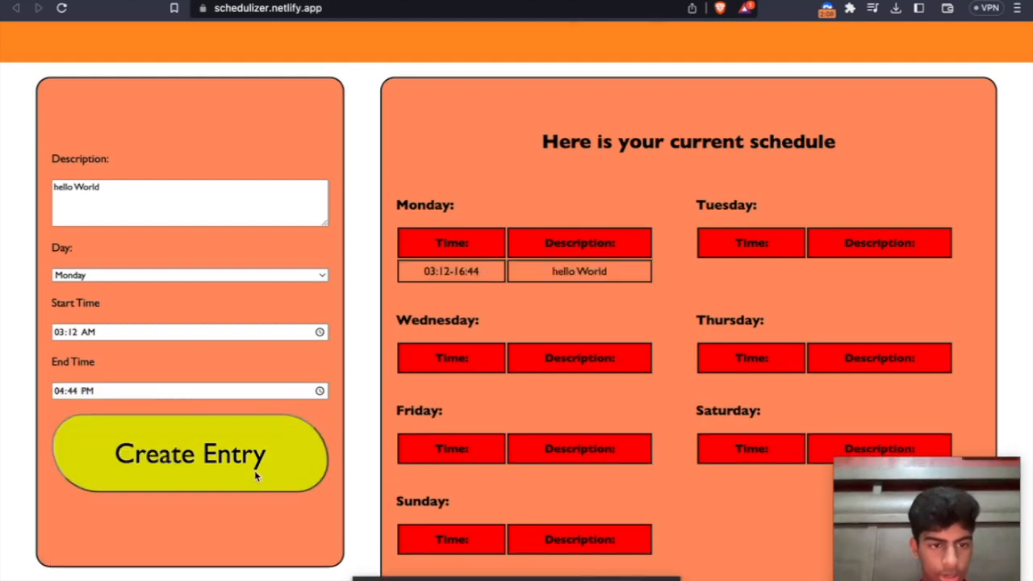
Step: Create four more copies of the Monday hello World entry
left_click(272, 451)
left_click(271, 452)
left_click(272, 452)
left_click(272, 452)
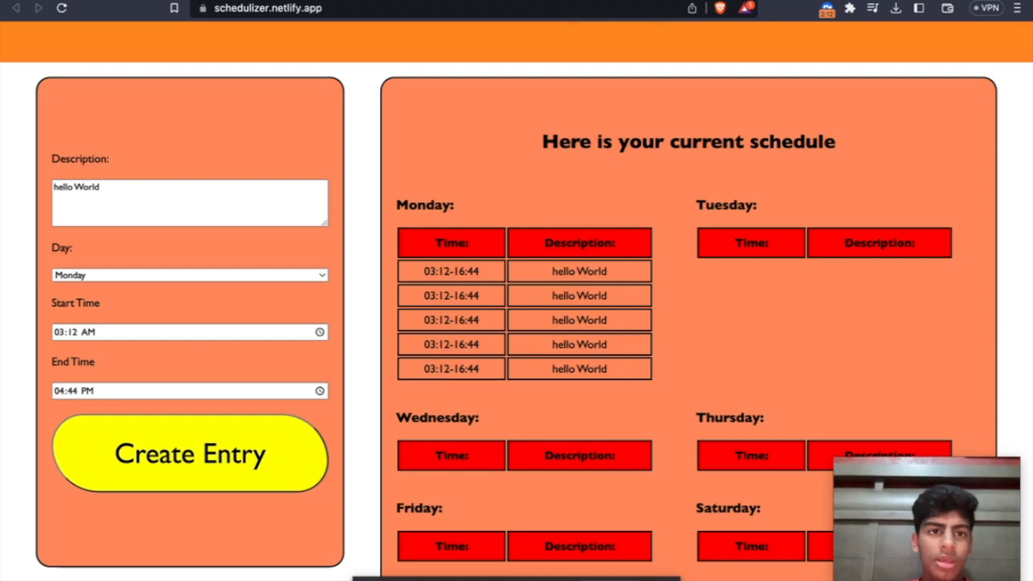
Step: Switch to Vercel's new project page, import the Schedulizer repository and deploy it with the default project settings
key("ctrl+shift+Tab")
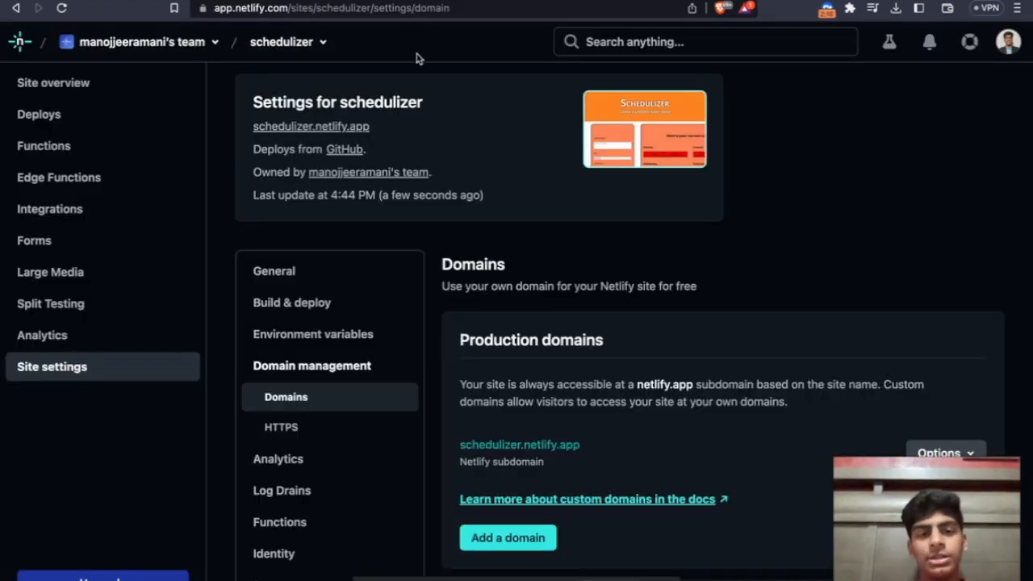
left_click(441, 0)
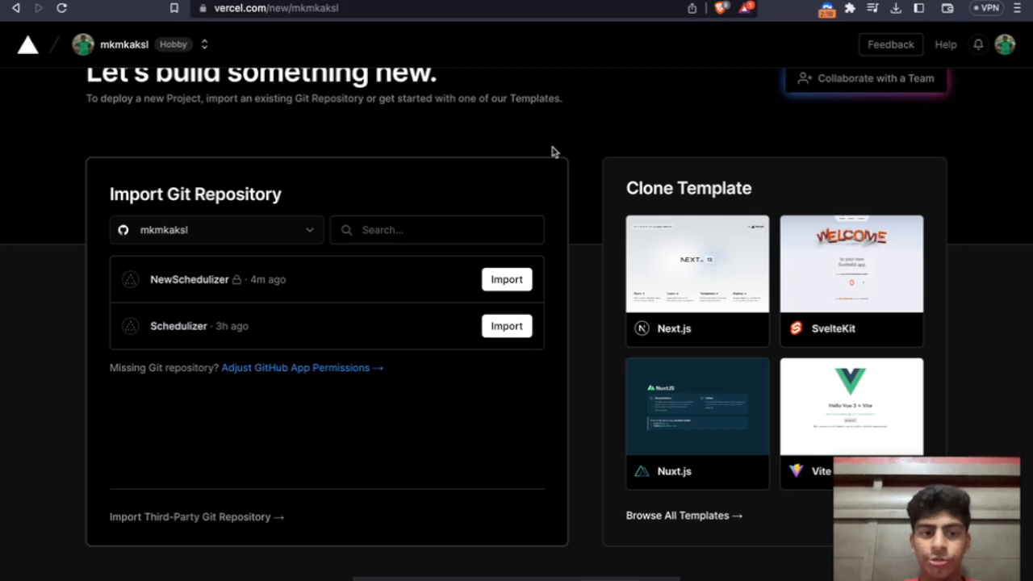
scroll(529, 155, "up", 2)
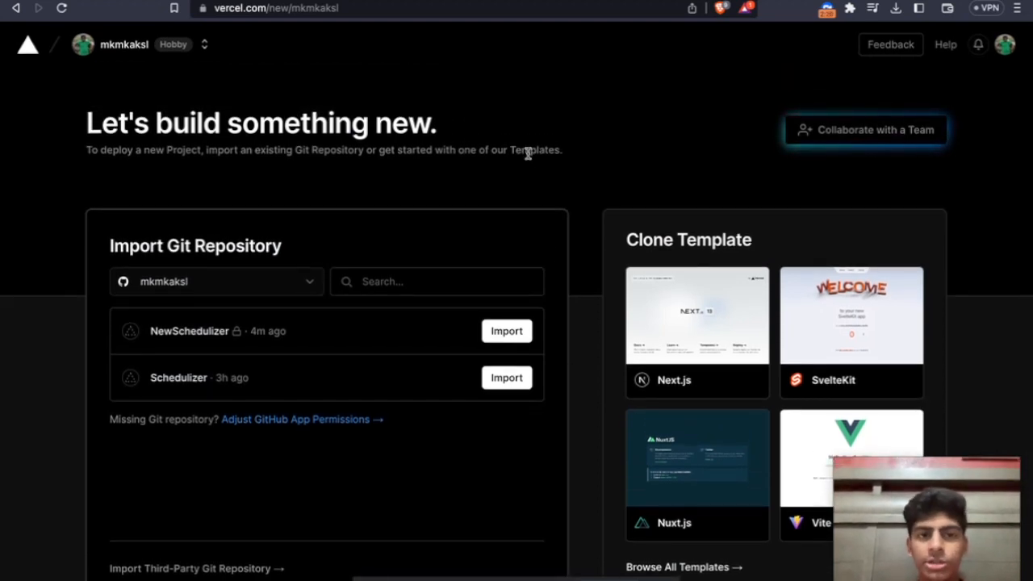
scroll(528, 155, "down", 1)
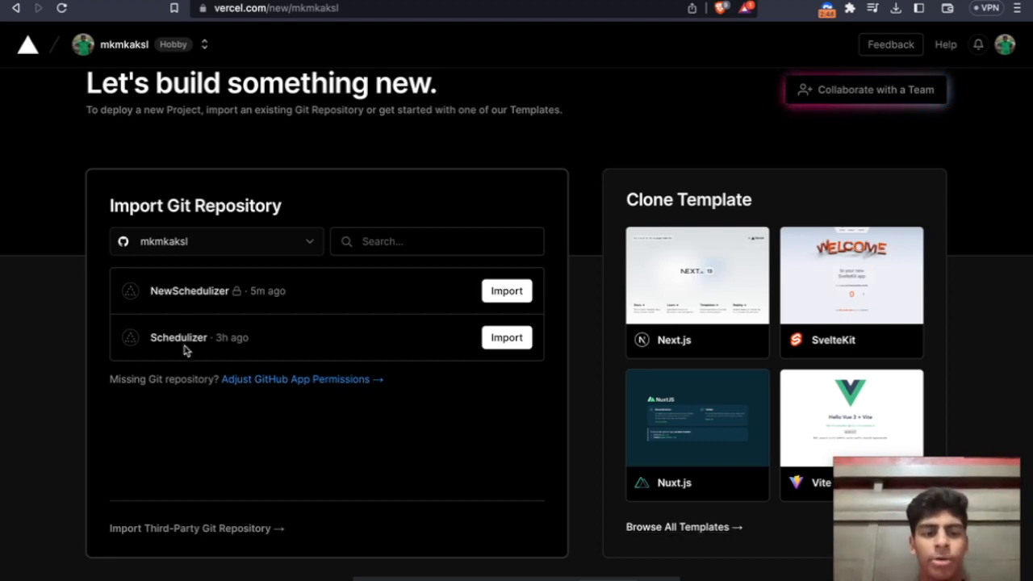
left_click(517, 339)
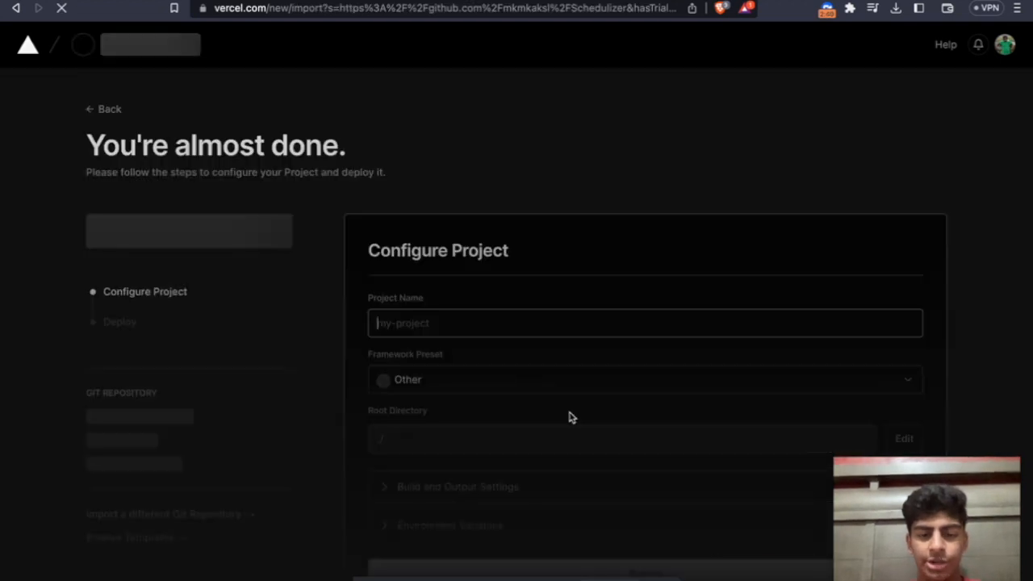
scroll(476, 336, "down", 3)
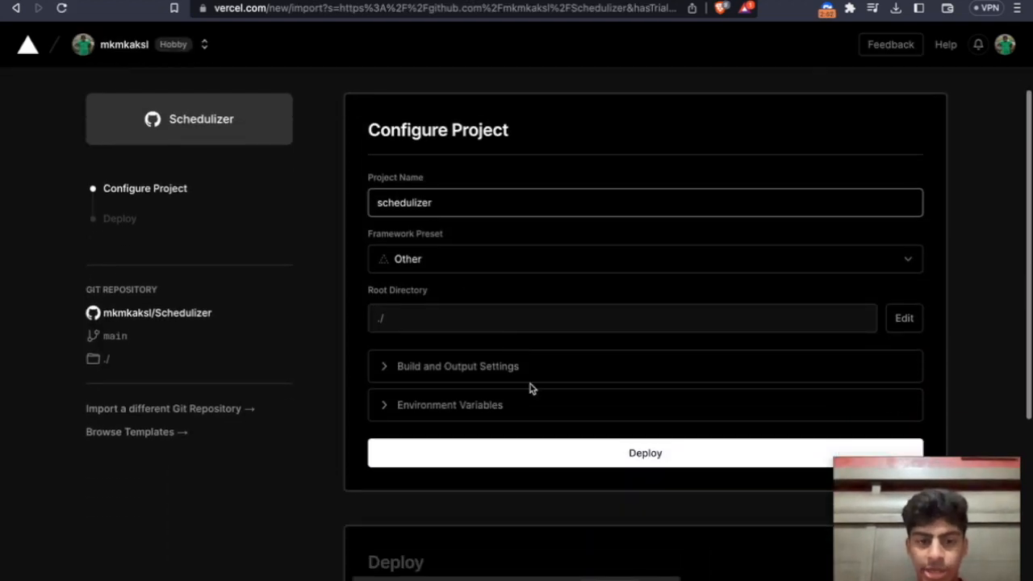
left_click(577, 442)
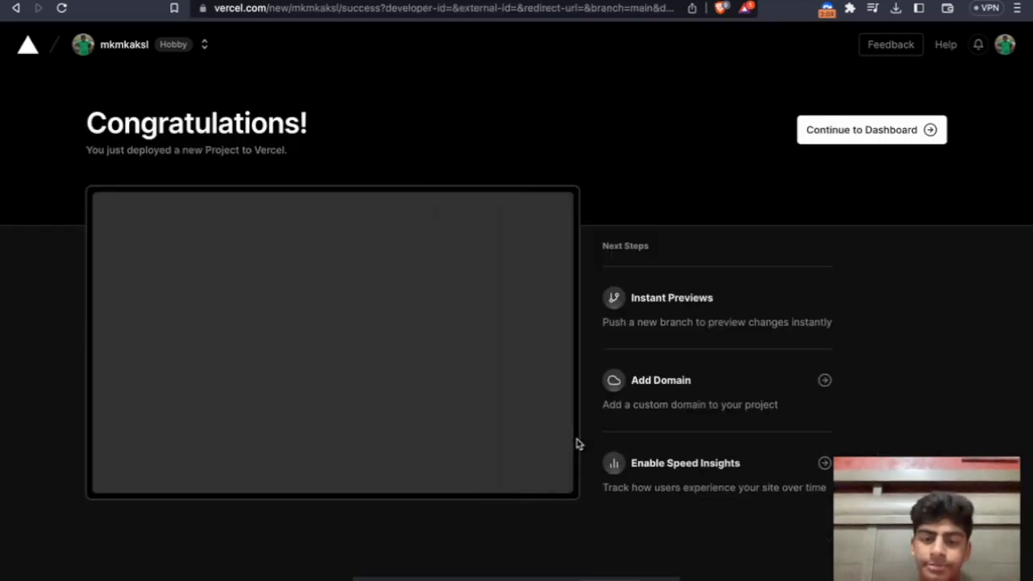
Step: Open the deployed Vercel site and enter "hello world" as the description of a Monday entry
left_click(441, 371)
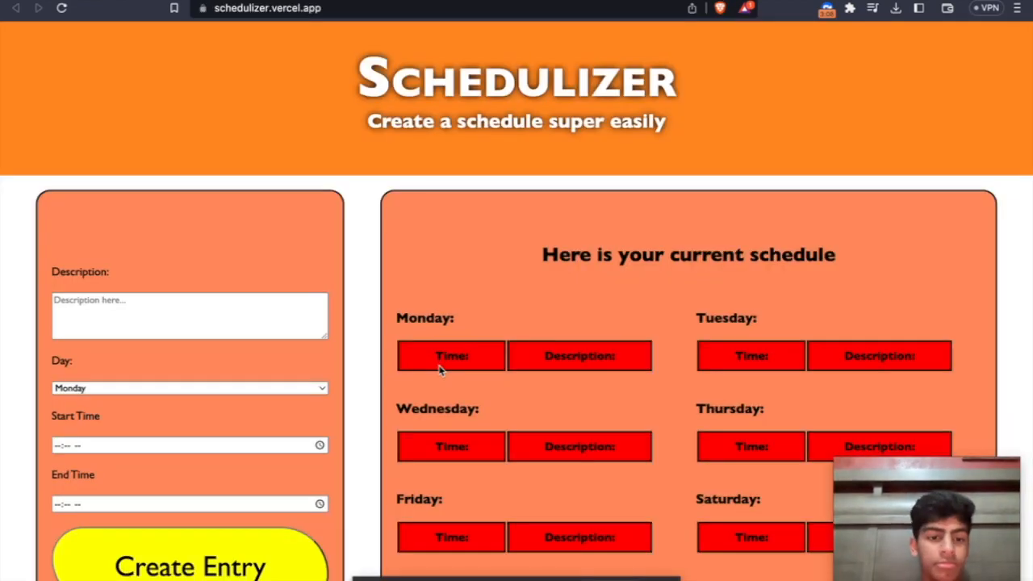
left_click(300, 327)
type("hello world")
Step: Set the hello world entry's start time to 04:45 PM
left_click(58, 447)
type("232")
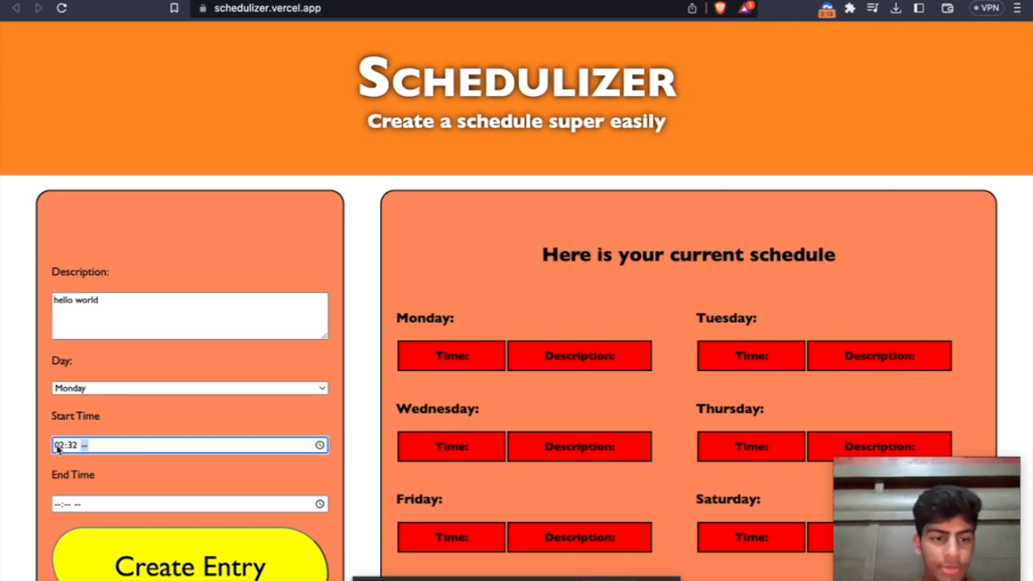
left_click(321, 446)
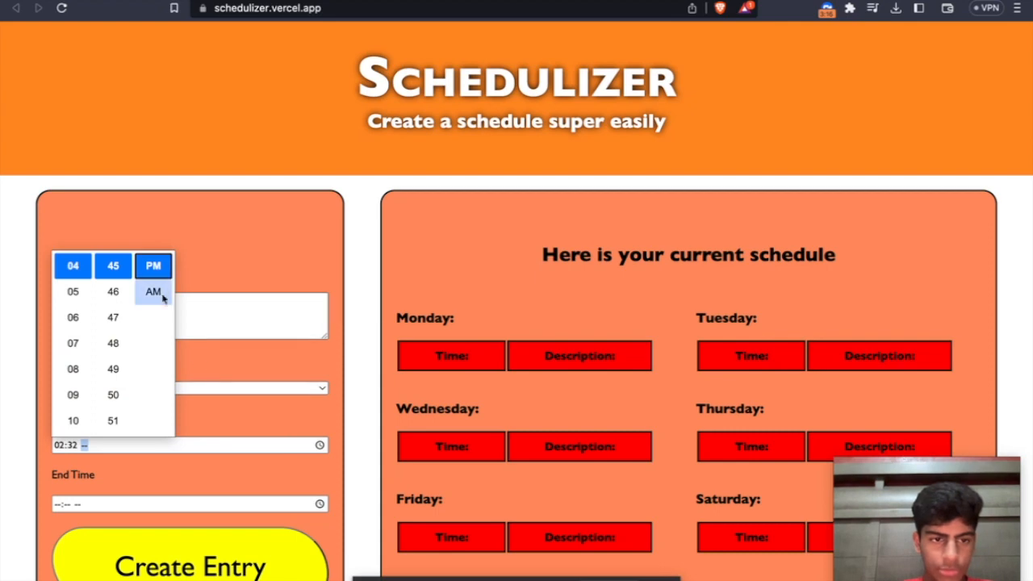
left_click(153, 267)
Step: Set the hello world entry's end time to 04:46 PM and create the entry
left_click(69, 503)
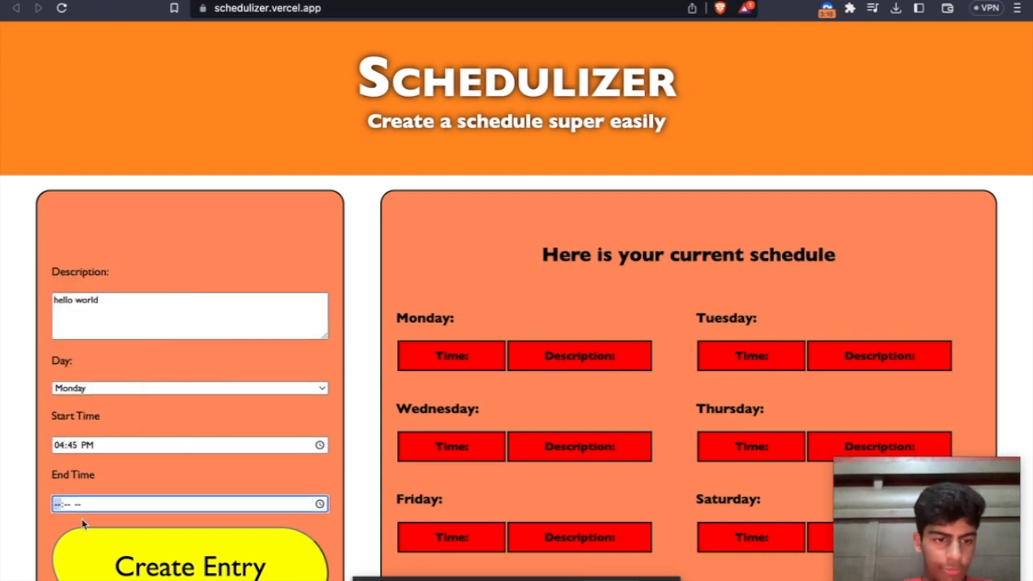
type("0206")
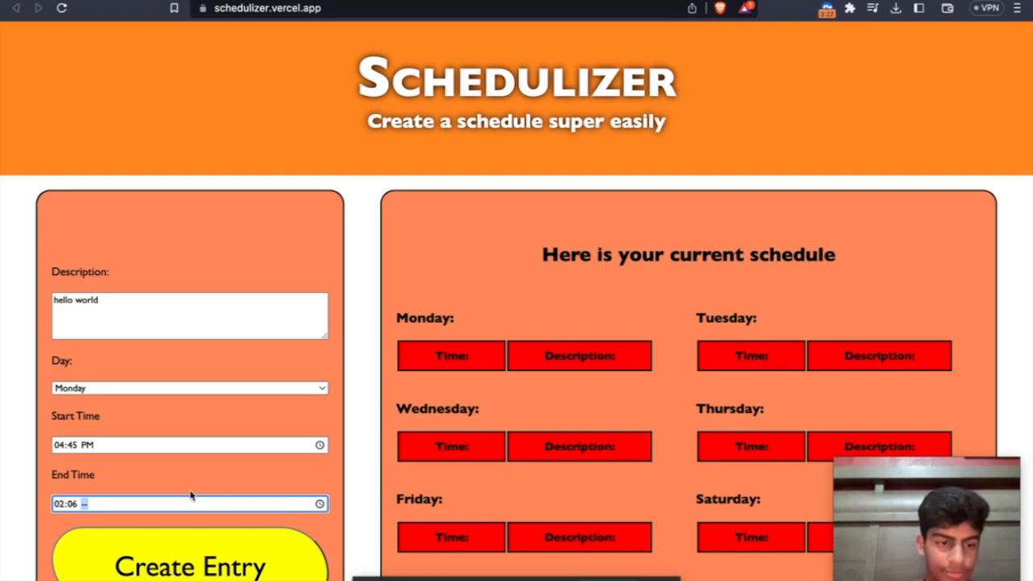
left_click(61, 505)
type("9:0")
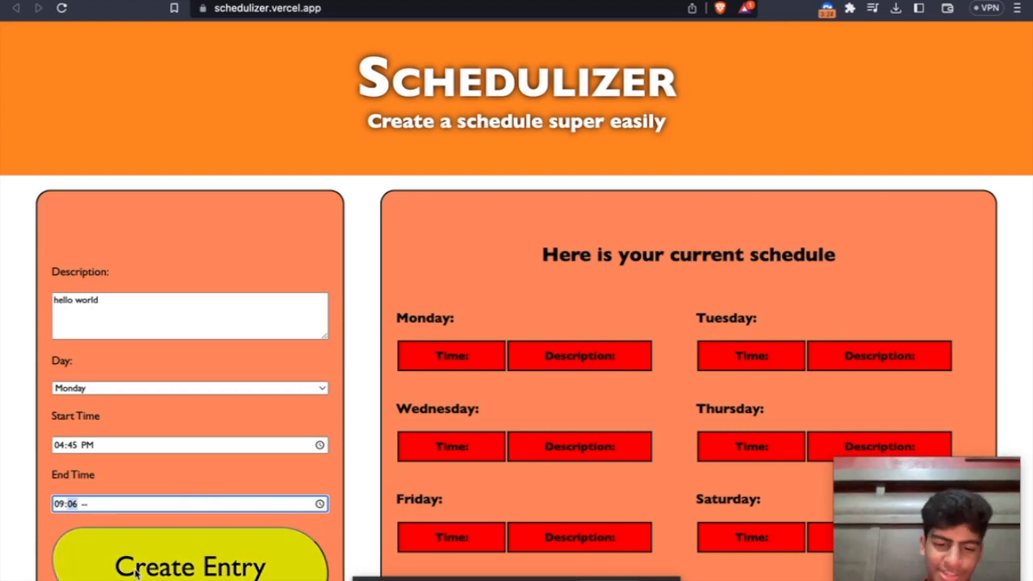
type("9")
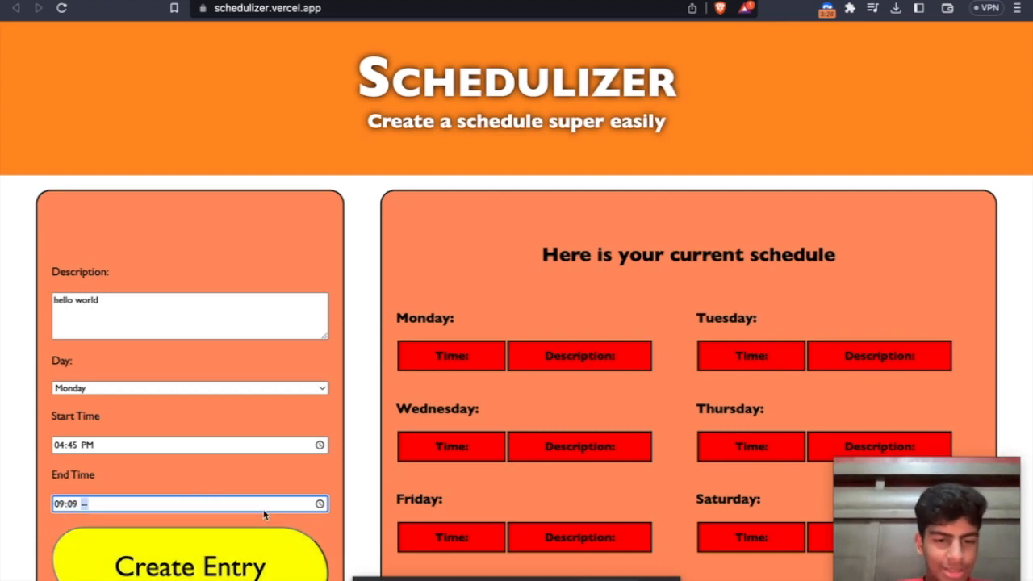
left_click(320, 503)
left_click(157, 321)
left_click(186, 561)
Step: Create four more copies of the Monday hello world entry and review the schedule down to the page footer
left_click(185, 560)
left_click(186, 561)
left_click(186, 560)
left_click(186, 561)
scroll(549, 536, "down", 5)
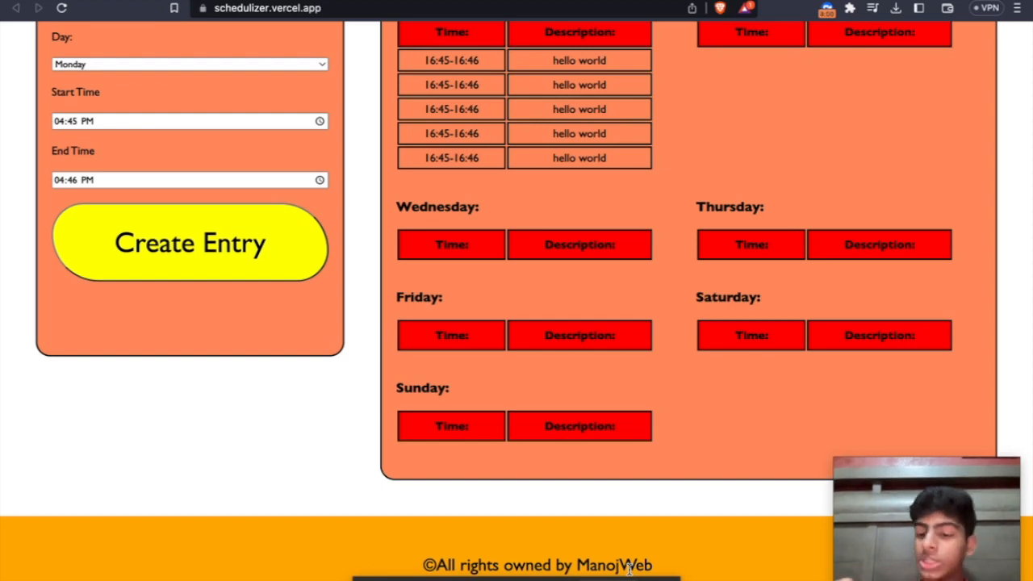
scroll(630, 569, "up", 5)
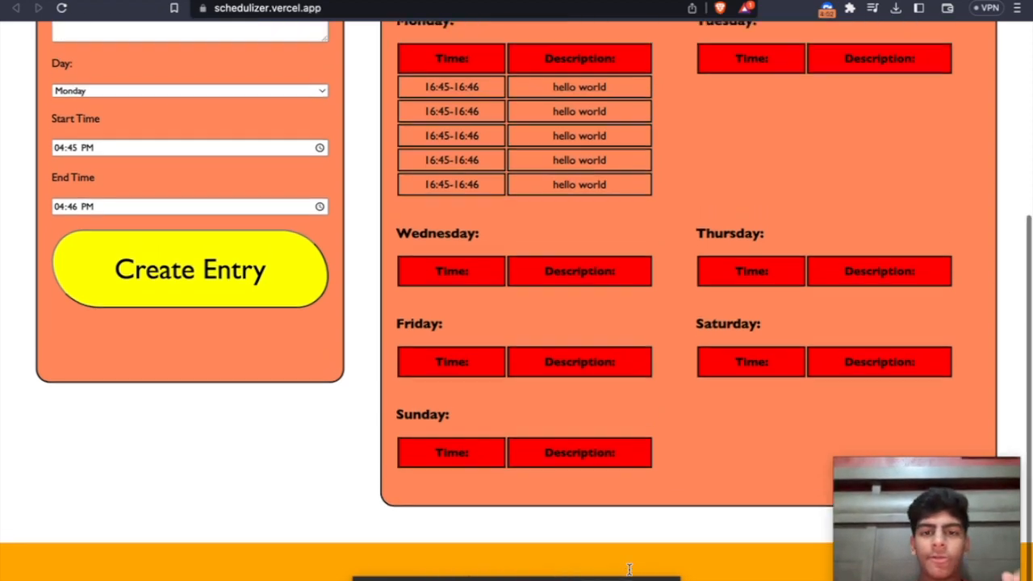